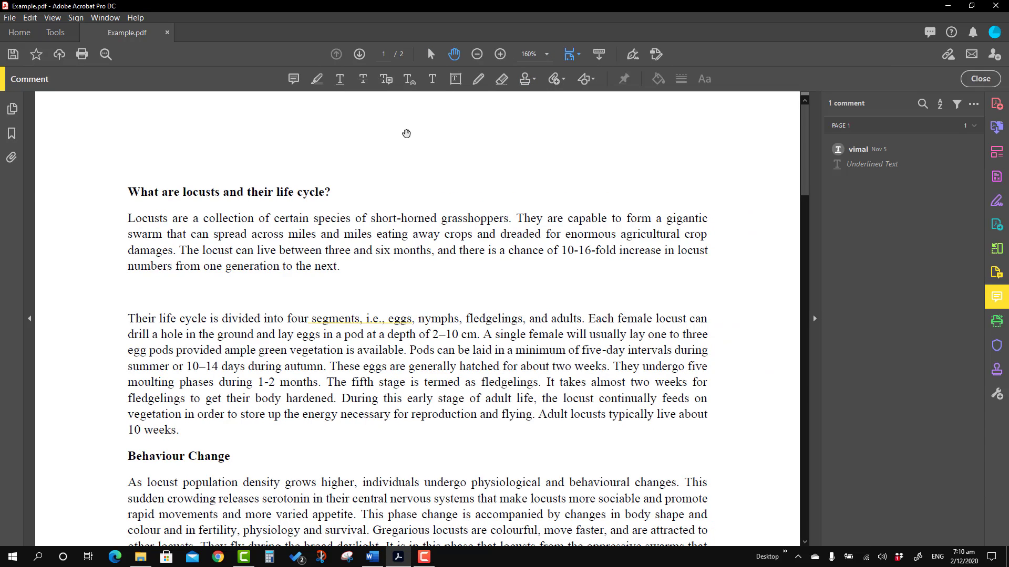
Step: Open the Comment tools and place the dynamic Approved stamp above the first paragraph, toward the page's right margin
click(55, 34)
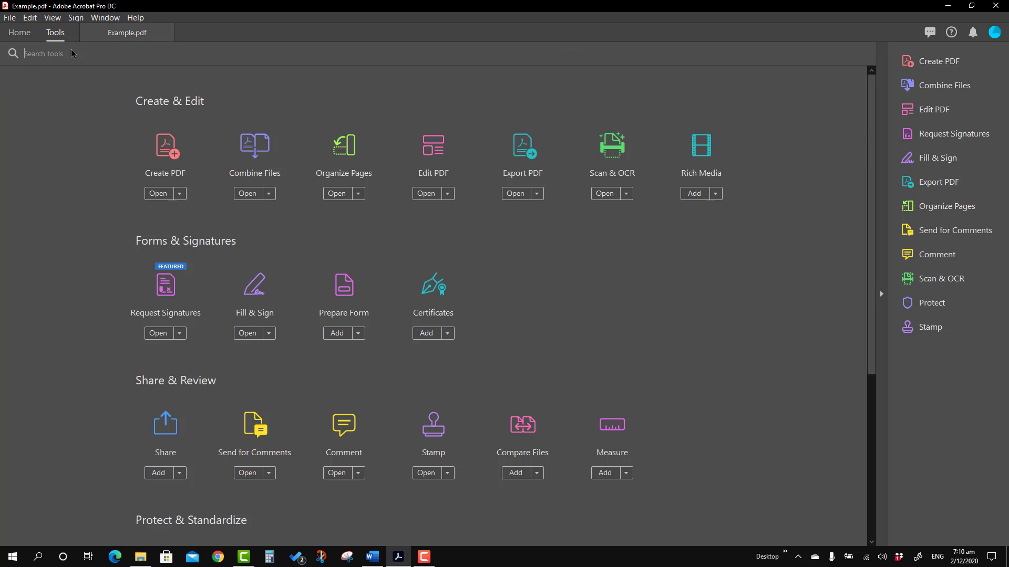
click(344, 425)
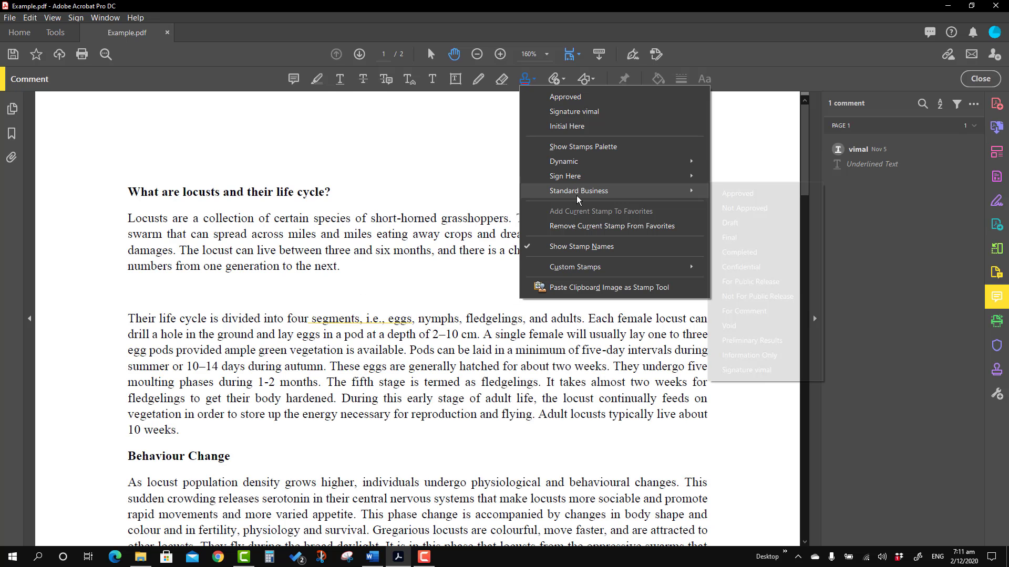
mouse_move(576, 196)
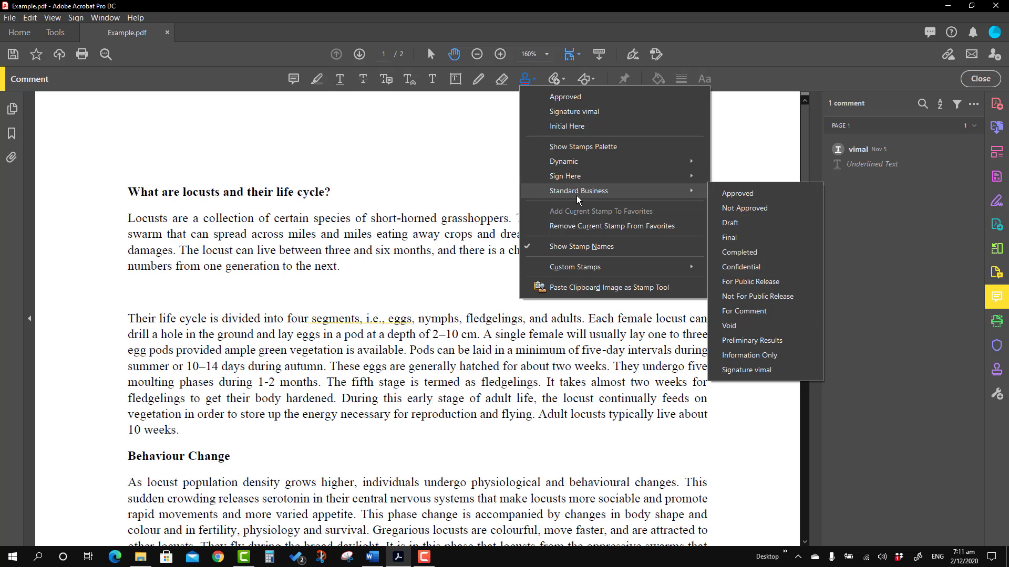
mouse_move(578, 166)
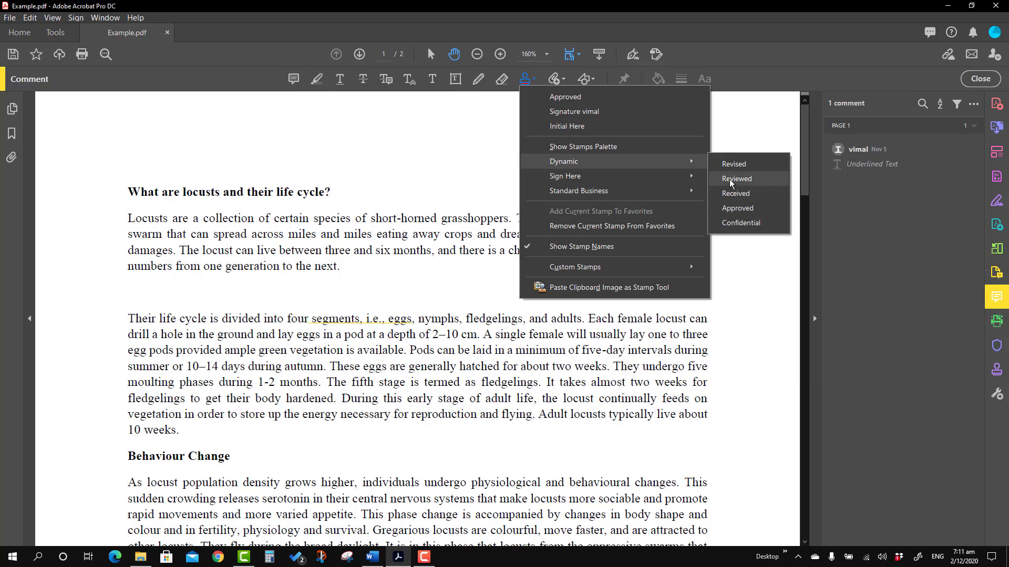
click(737, 208)
click(559, 161)
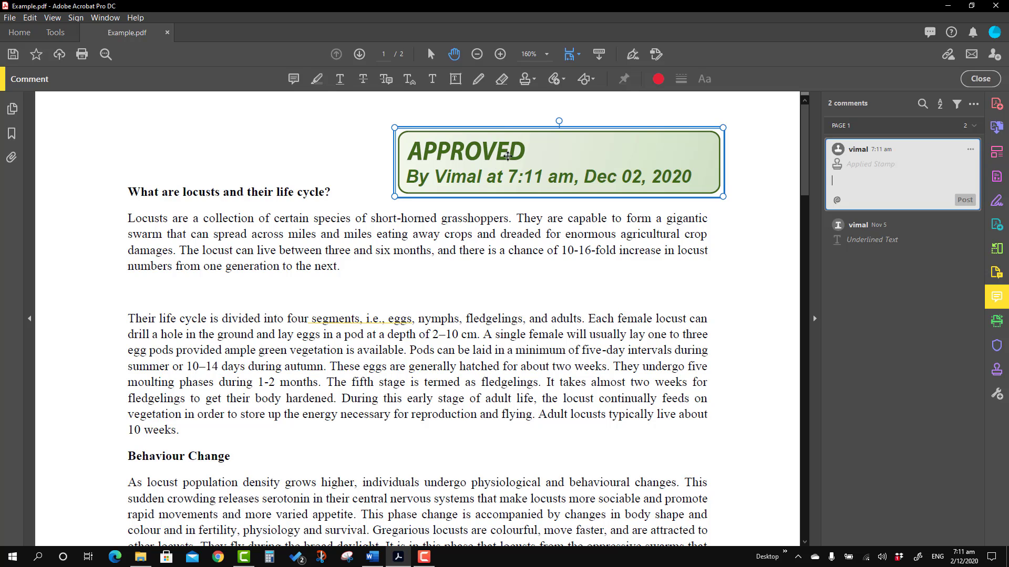
Step: Place the Sign Here stamp in the gap between the first and second paragraphs, toward the right margin
click(535, 81)
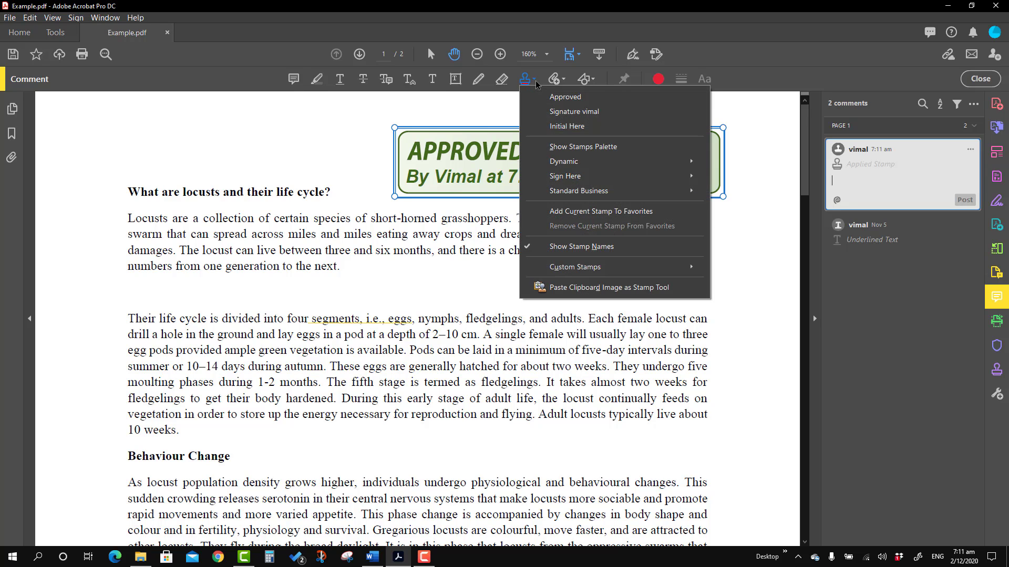
mouse_move(570, 164)
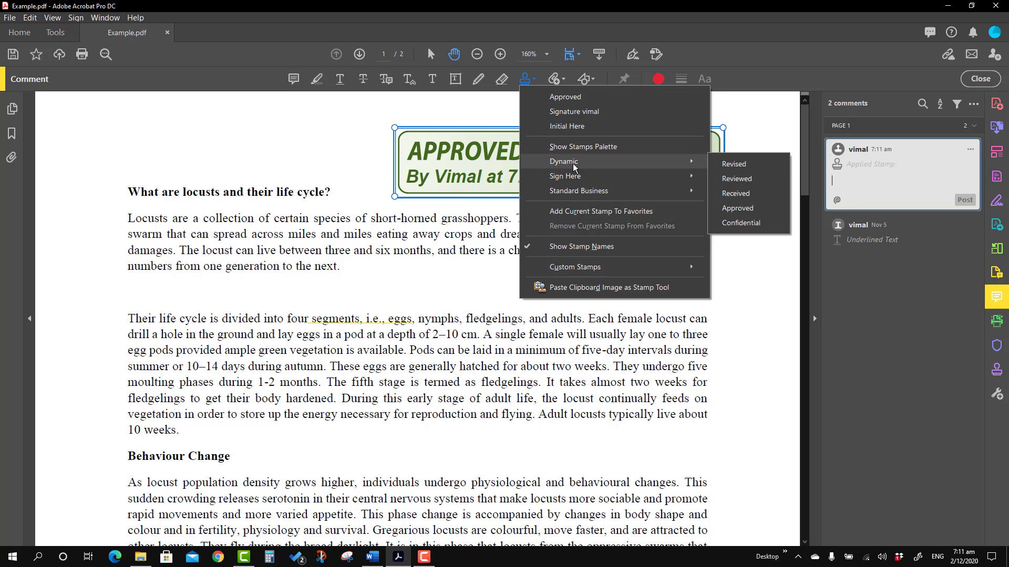
mouse_move(702, 190)
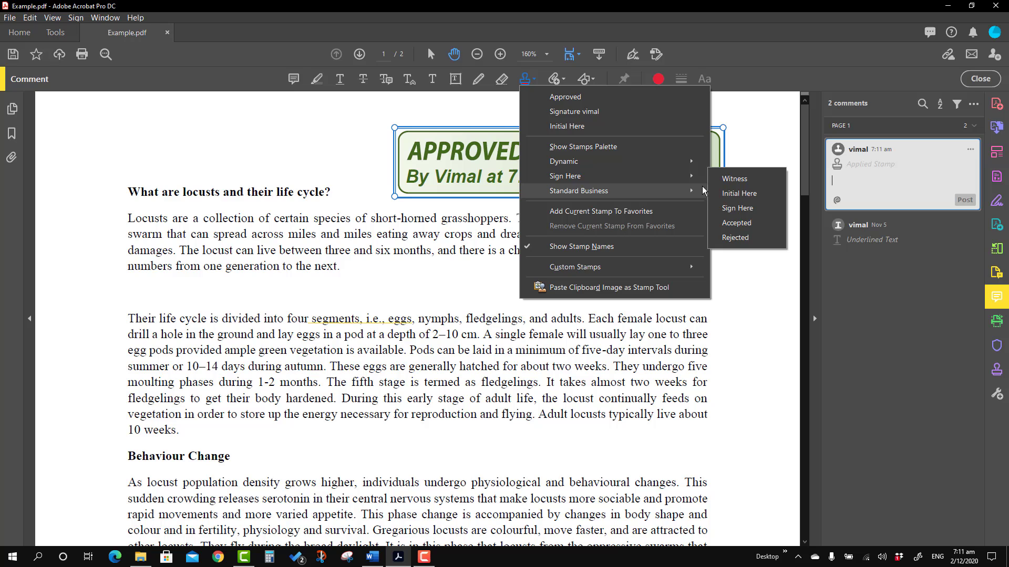
click(737, 208)
click(575, 288)
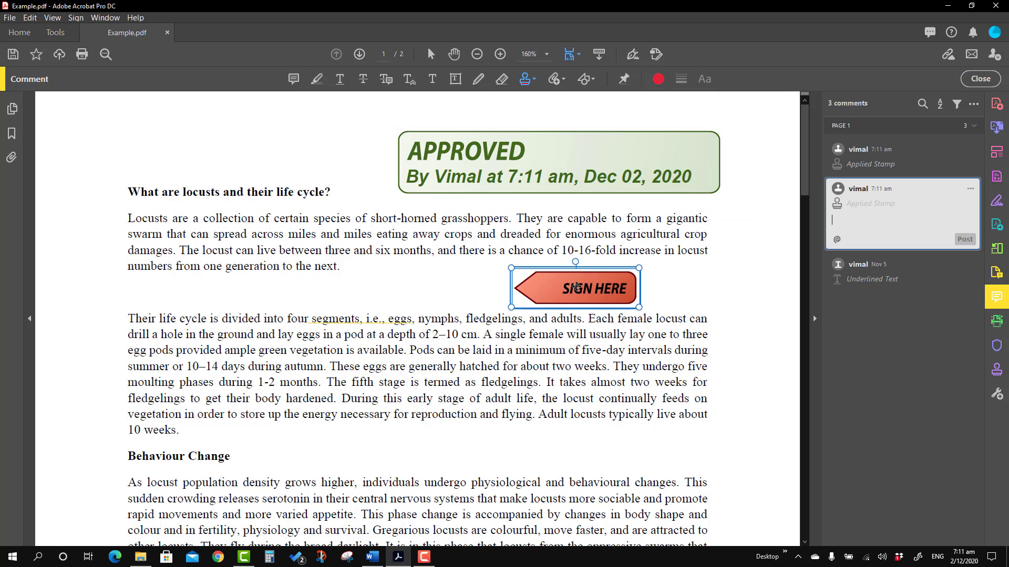
Step: Place the Standard Business Draft stamp above the heading "What are locusts and their life cycle?"
click(534, 80)
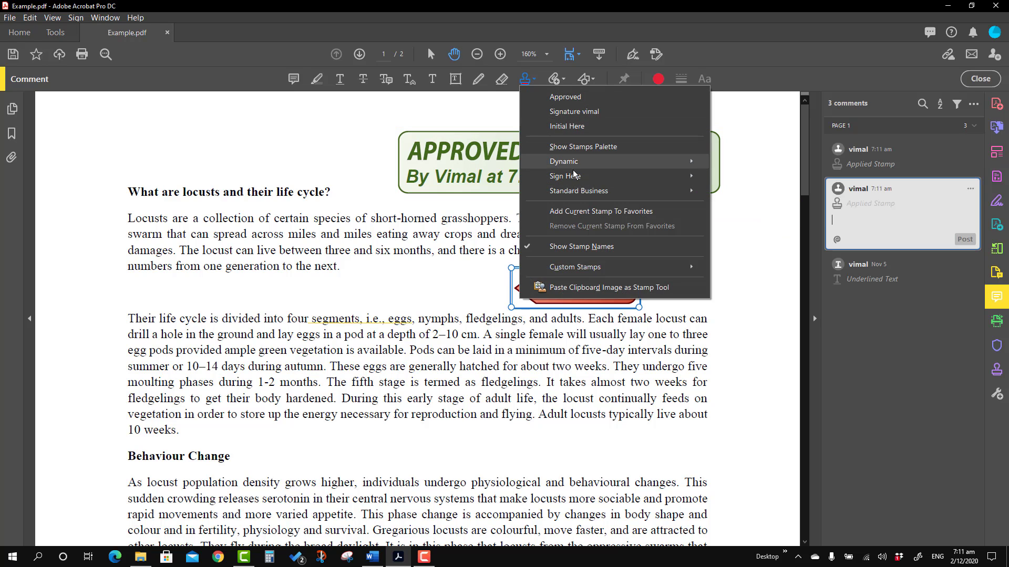
mouse_move(578, 192)
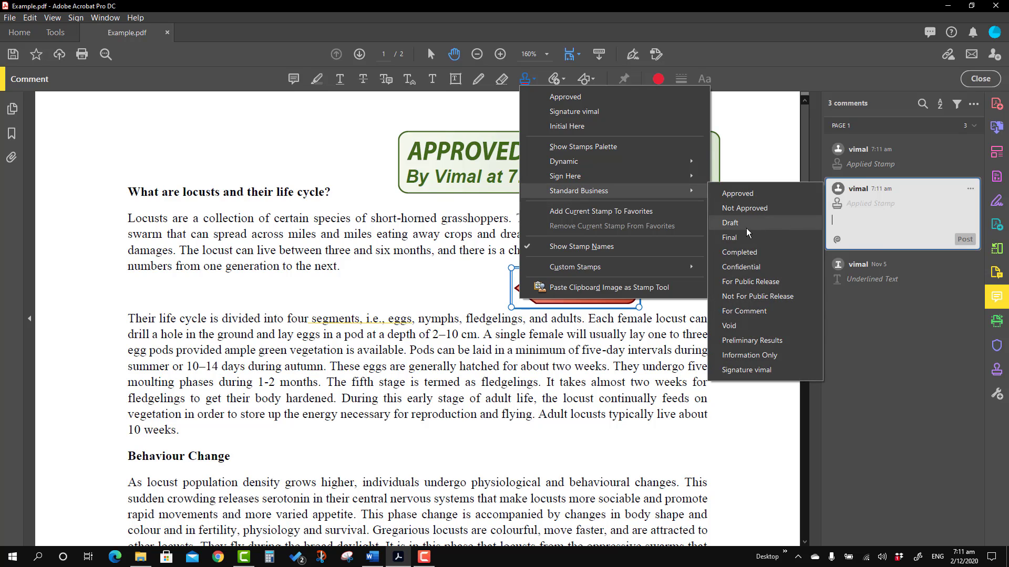
click(730, 223)
click(222, 138)
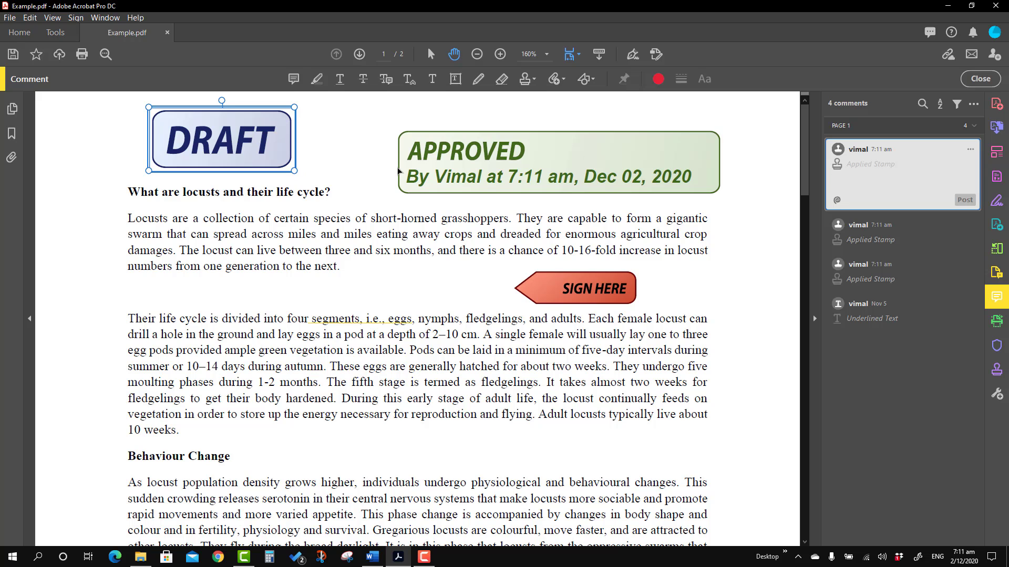
scroll(465, 170, down, 1)
scroll(466, 173, up, 1)
scroll(462, 178, down, 1)
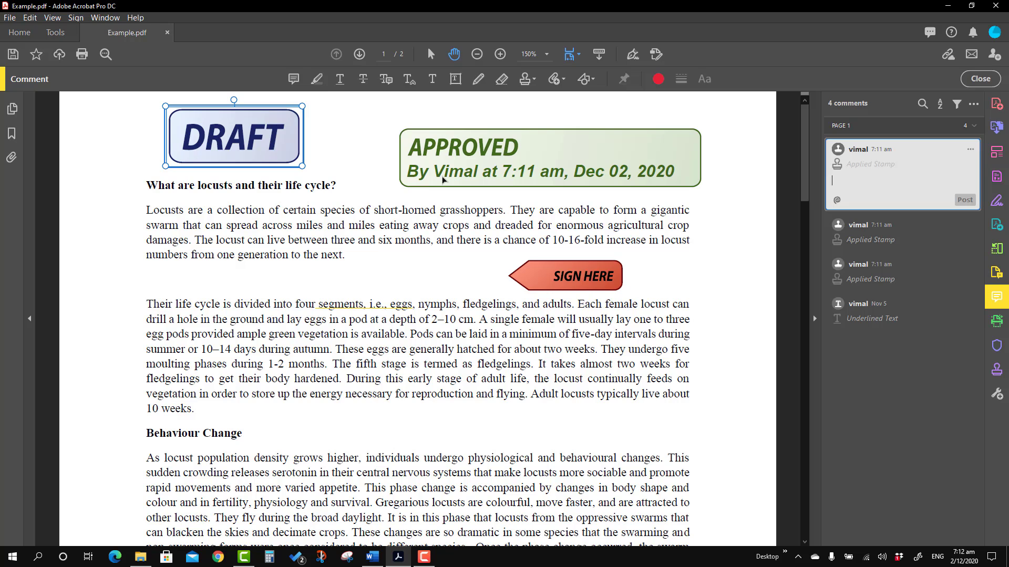
Step: Start creating a custom stamp using Signature.PNG as its image
click(532, 79)
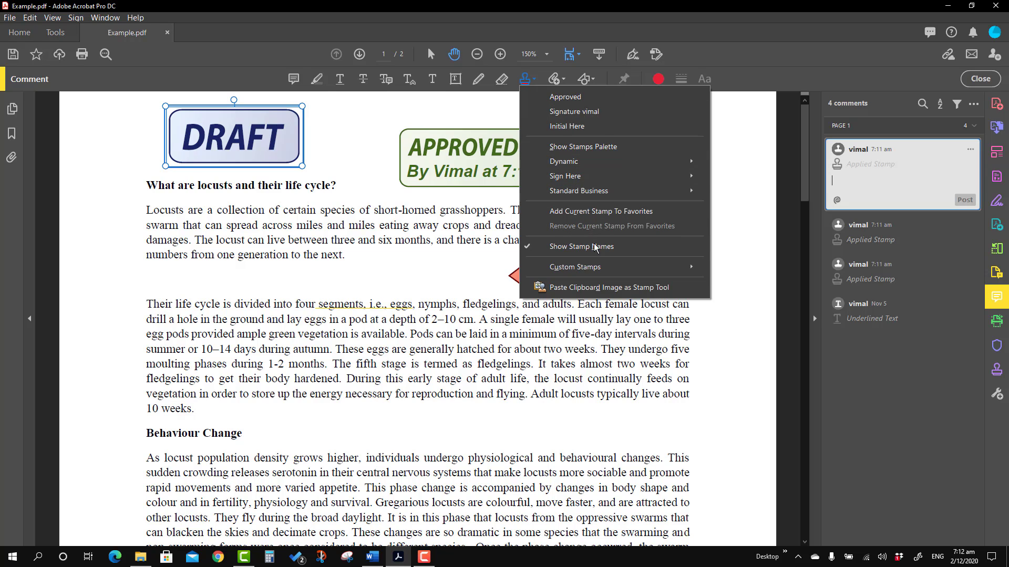
mouse_move(595, 273)
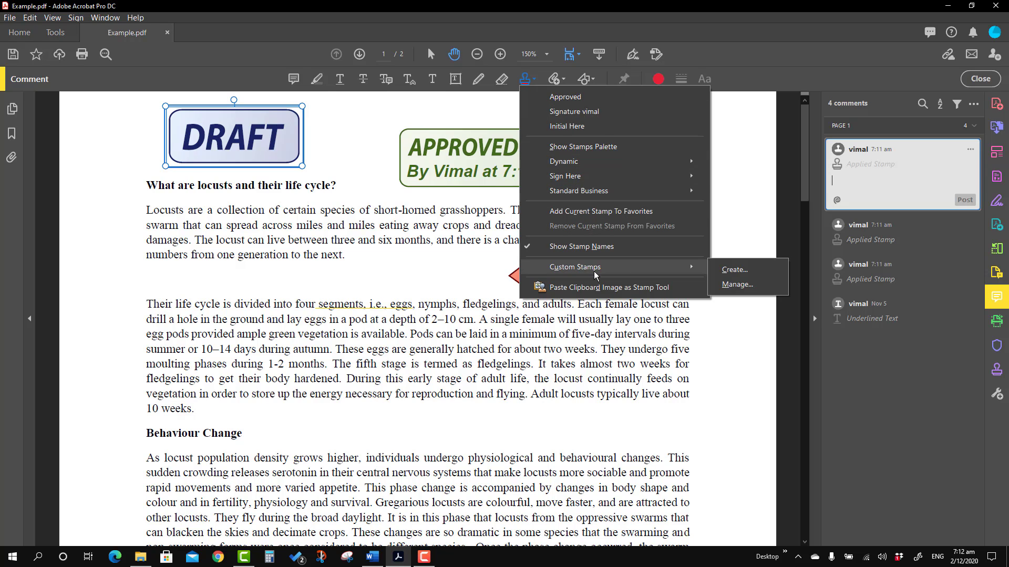
click(733, 270)
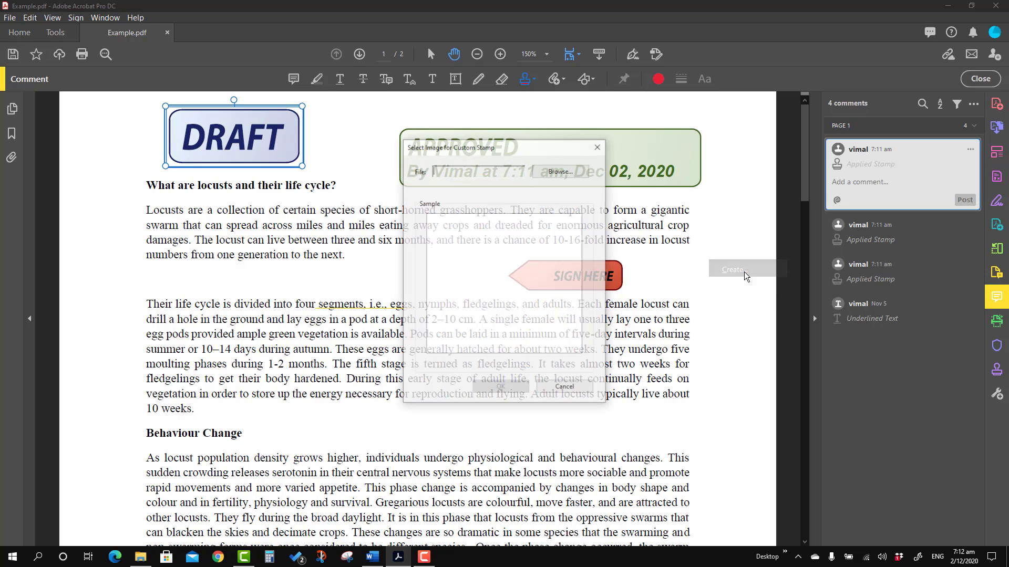
click(561, 176)
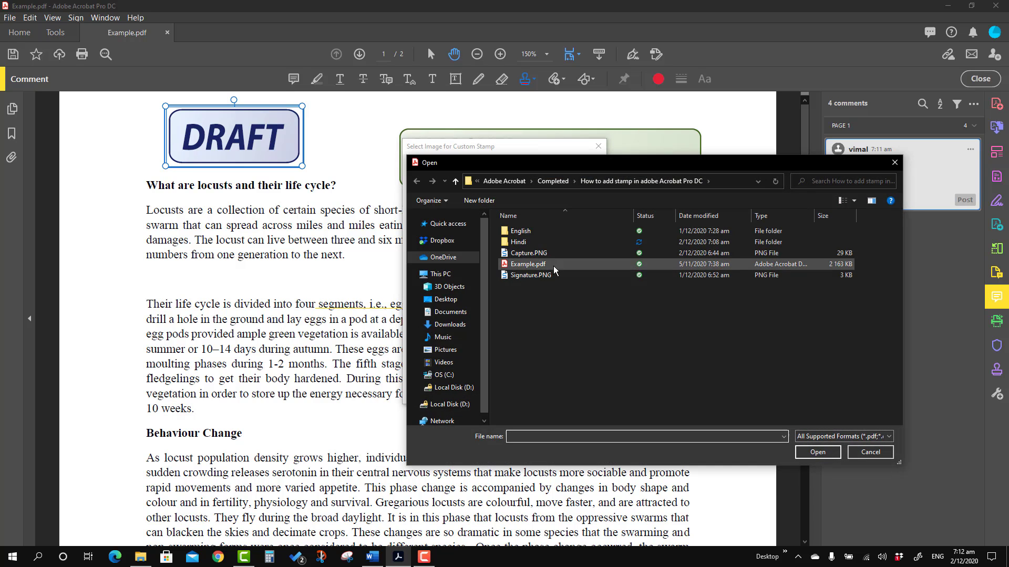
click(532, 275)
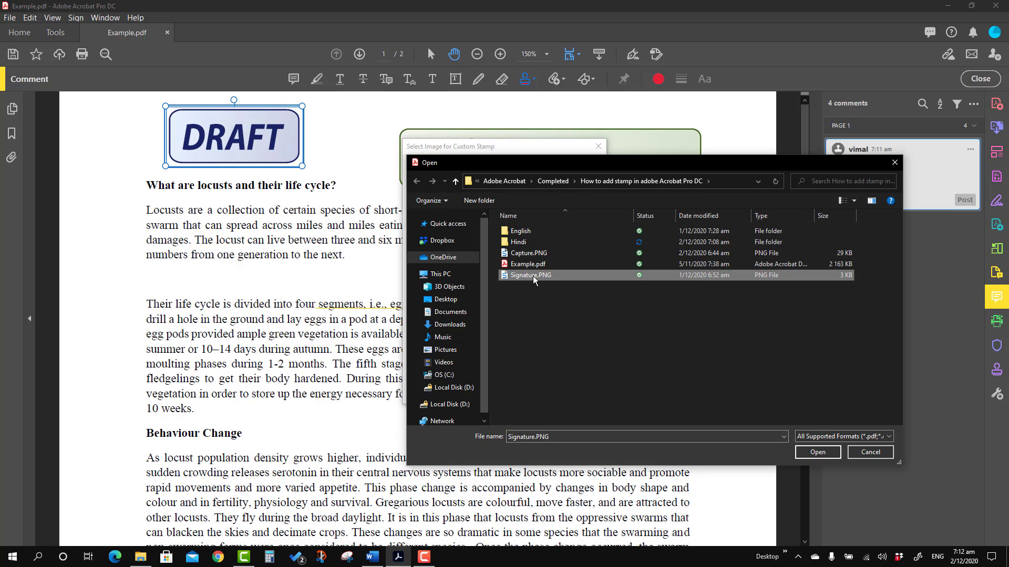
click(817, 451)
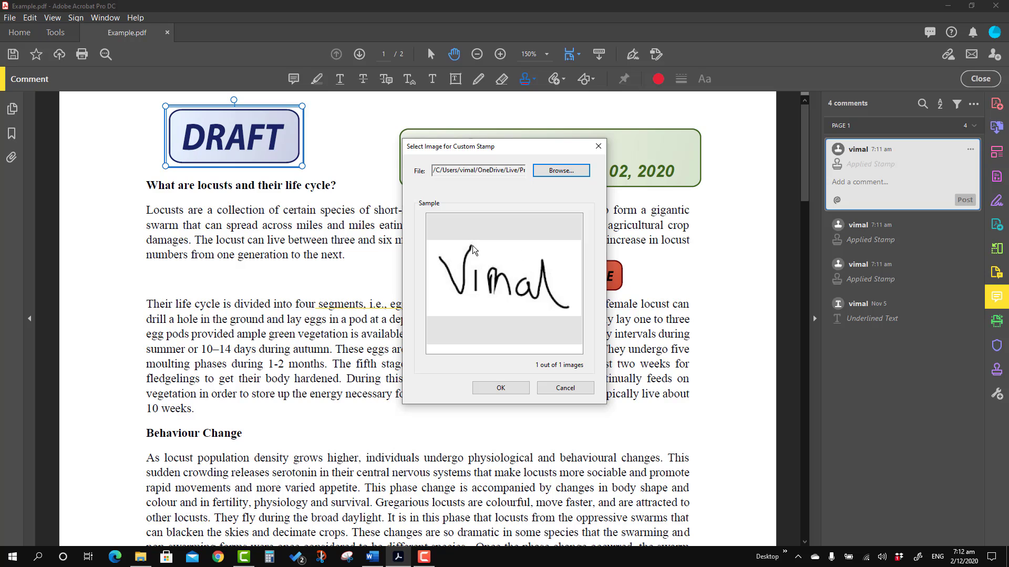
click(516, 393)
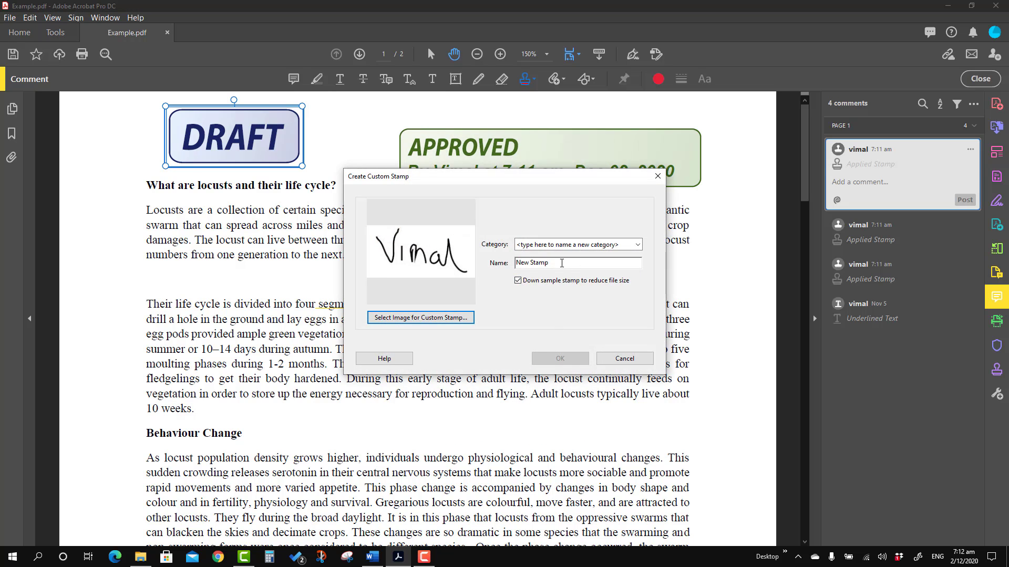
Step: Assign the custom stamp to the Sign Here category, name it "Signature", and save it
click(639, 247)
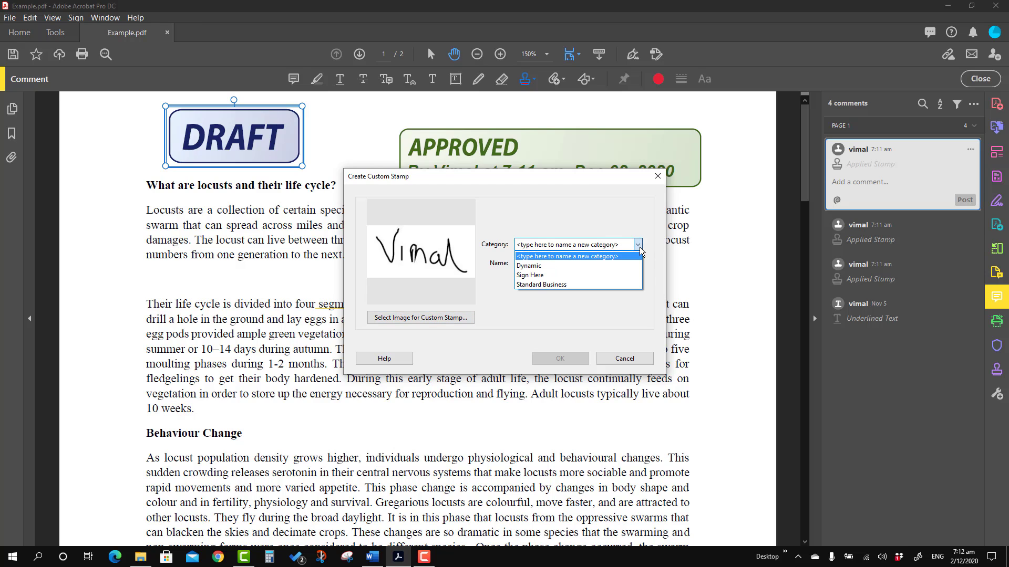
click(575, 277)
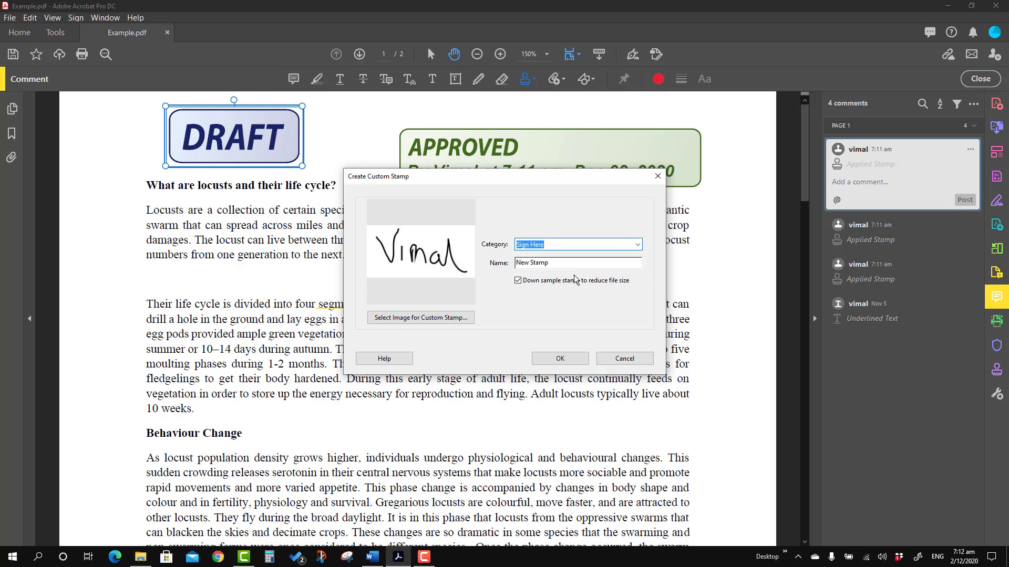
key(Tab)
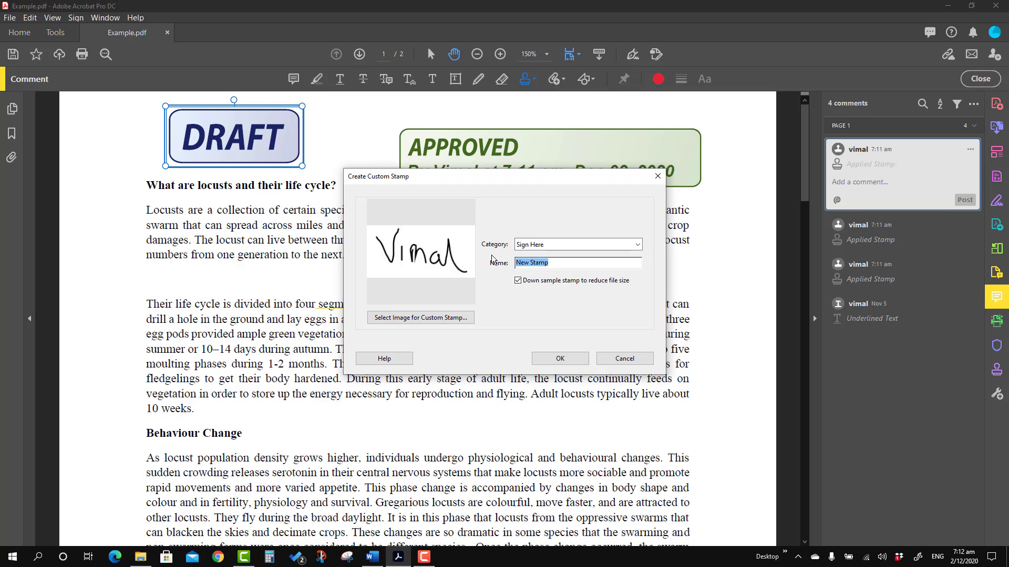
text(Signature)
click(559, 360)
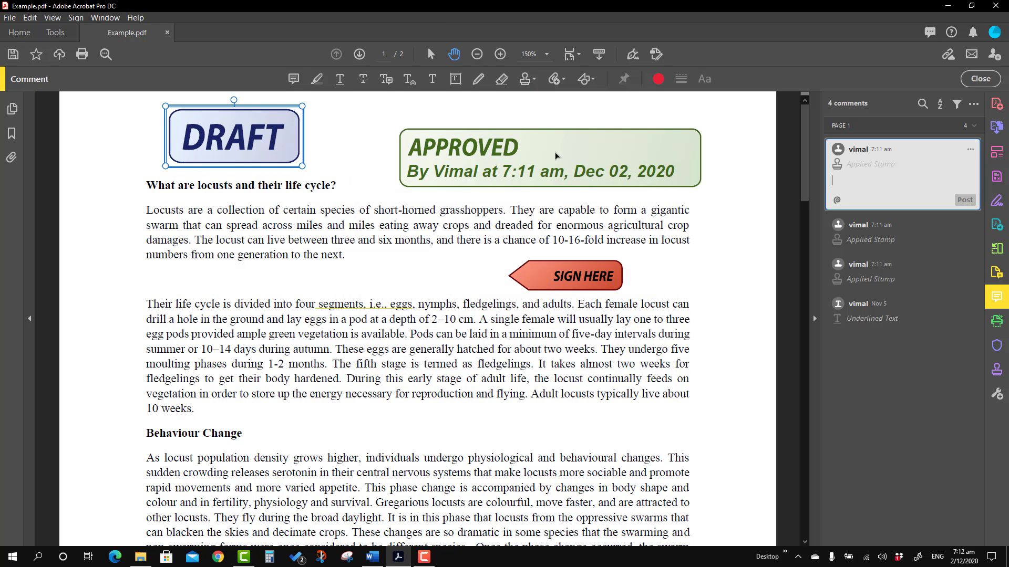
Step: Place the custom Signature stamp from the Sign Here category on the page near the "Behaviour Change" heading
click(534, 80)
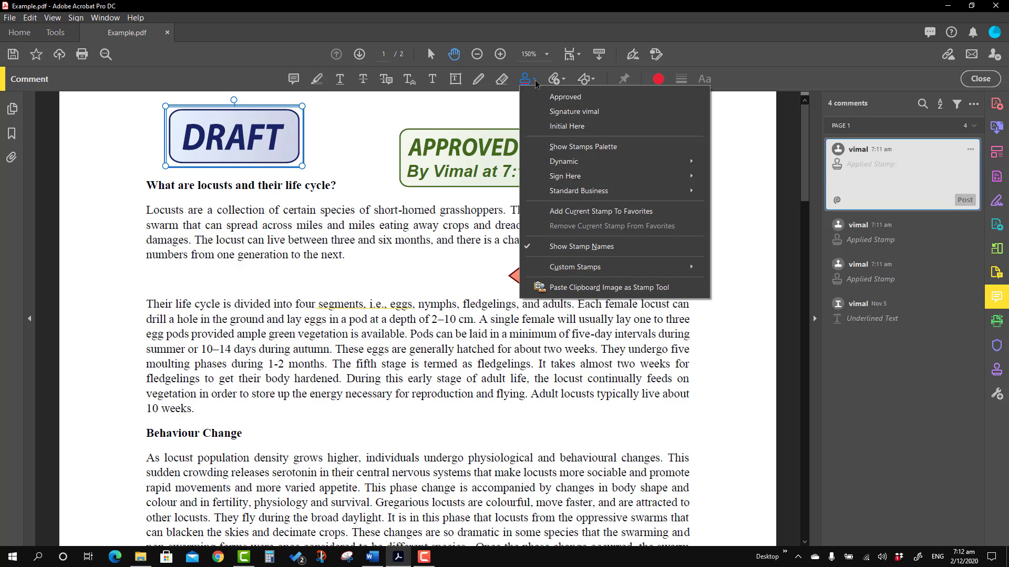
mouse_move(584, 268)
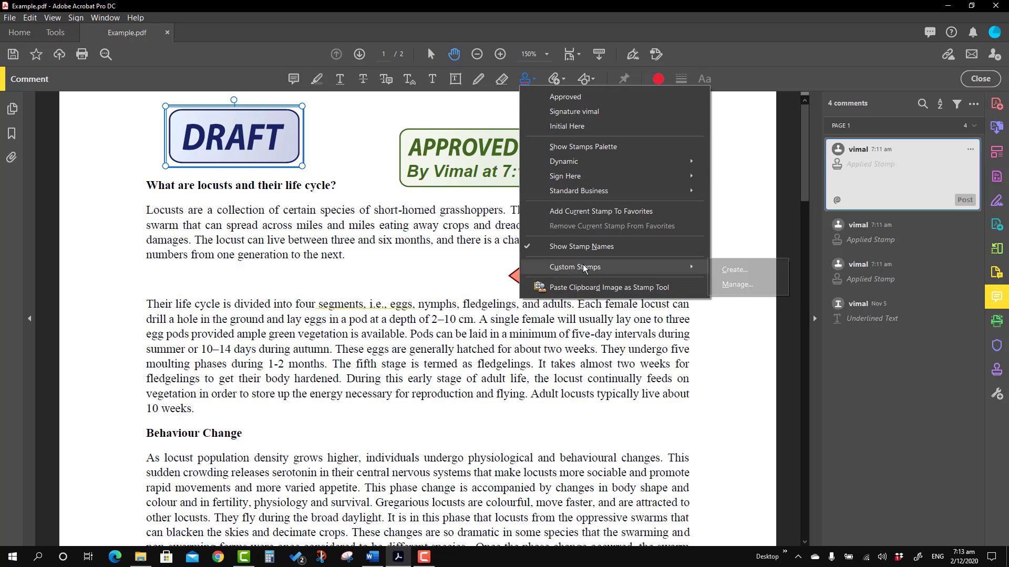
mouse_move(596, 189)
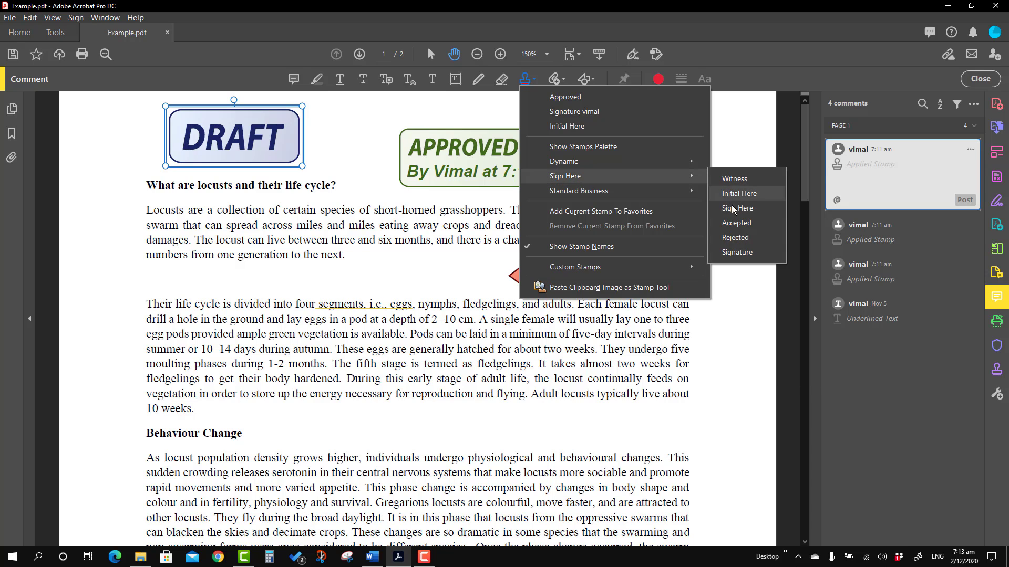
click(737, 252)
click(451, 423)
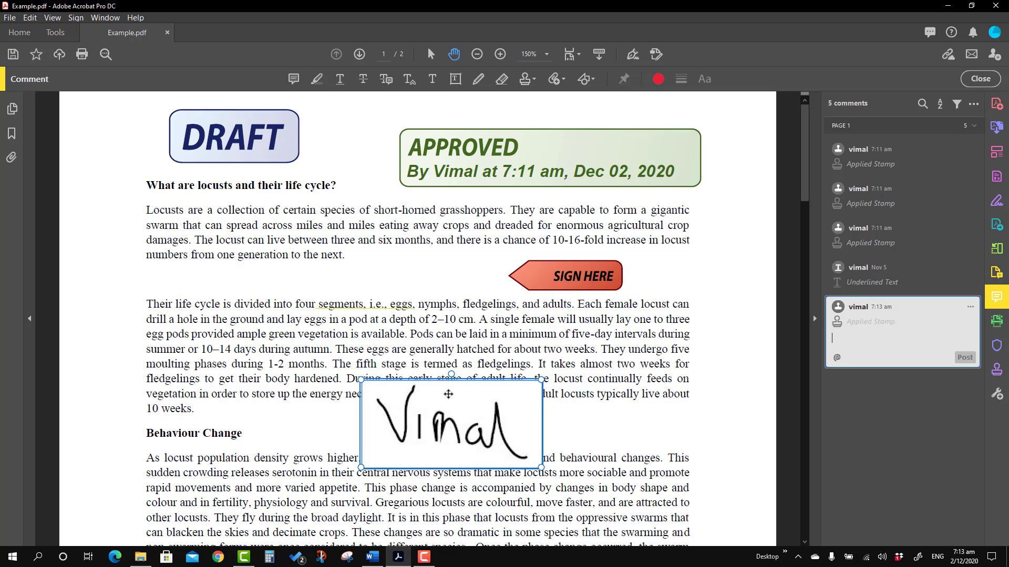
Step: Shrink the signature stamp to less than half its width and move it into the blank space beside the "Behaviour Change" heading
mouse_move(448, 394)
mouse_down()
mouse_move(449, 349)
mouse_move(395, 350)
mouse_move(524, 423)
mouse_move(520, 348)
mouse_move(458, 391)
mouse_up()
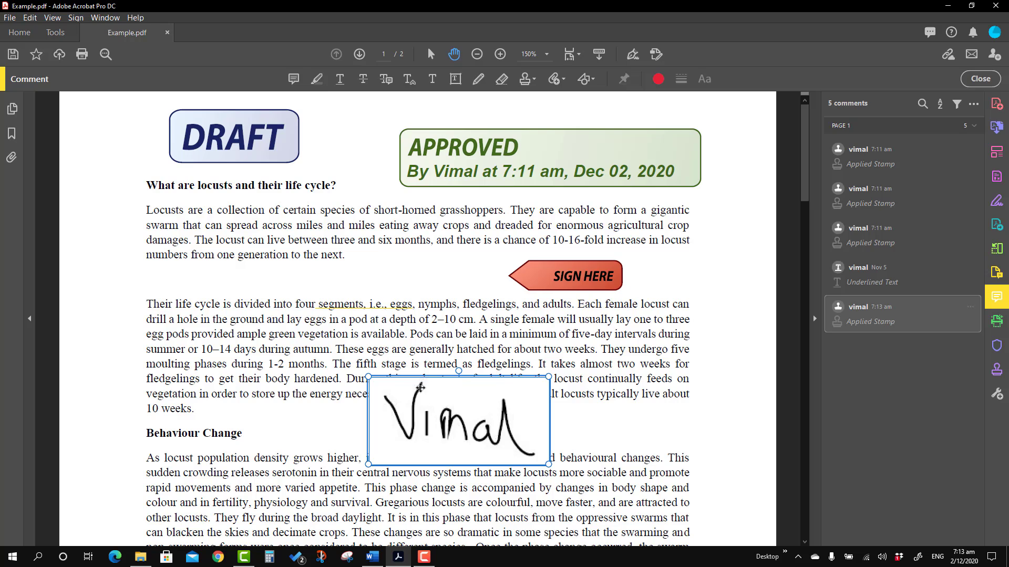
drag(369, 377, 408, 426)
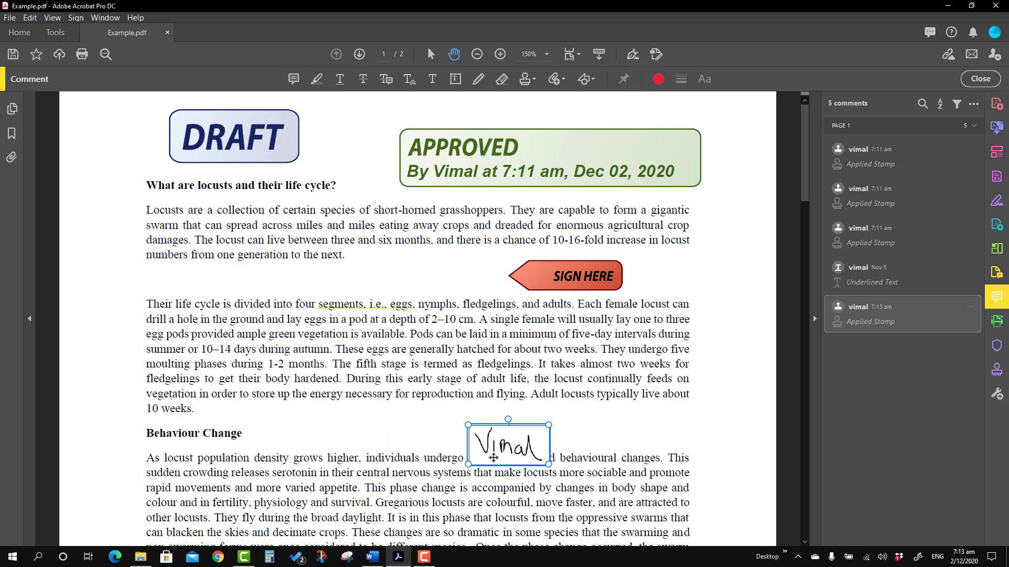
drag(512, 453, 464, 432)
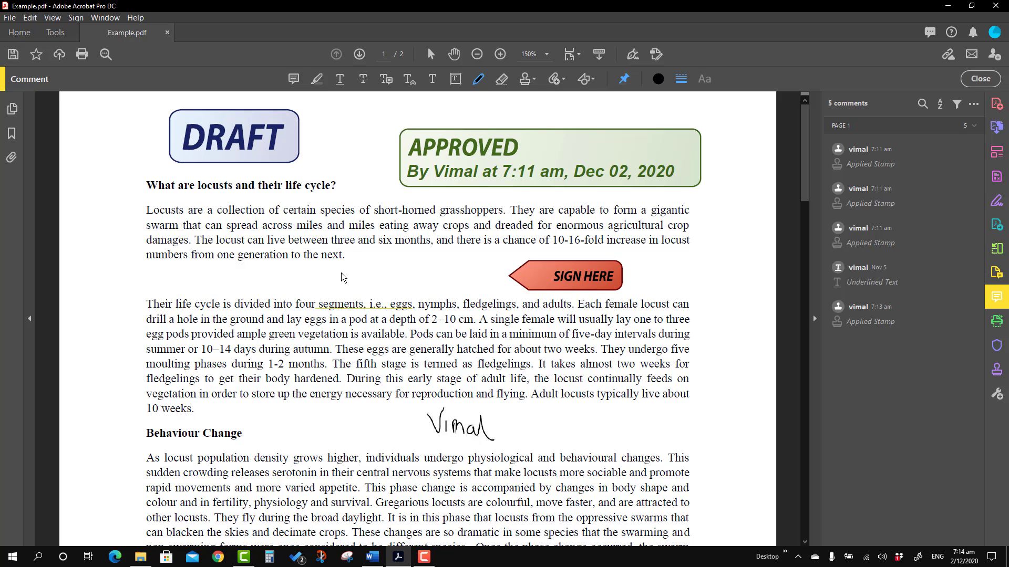
Step: Handwrite a signature with the pencil in the gap between the first and second paragraphs, beside the Sign Here stamp
mouse_move(338, 268)
mouse_down()
mouse_move(348, 285)
mouse_move(359, 268)
mouse_move(372, 287)
mouse_move(402, 285)
mouse_up()
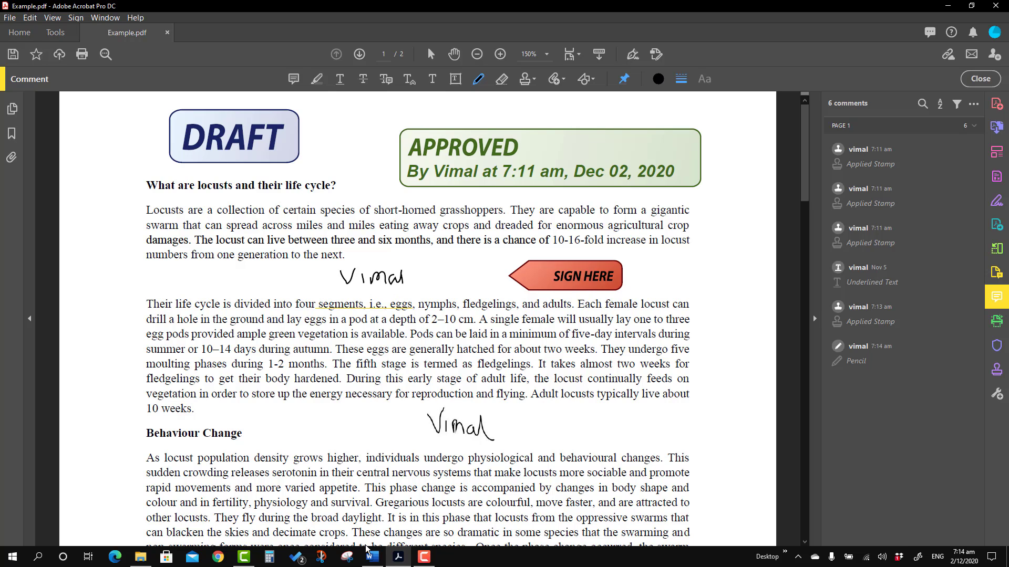
Step: Switch to Snipping Tool and capture a rectangular snip of the handwritten pencil signature beside the Sign Here stamp
click(321, 558)
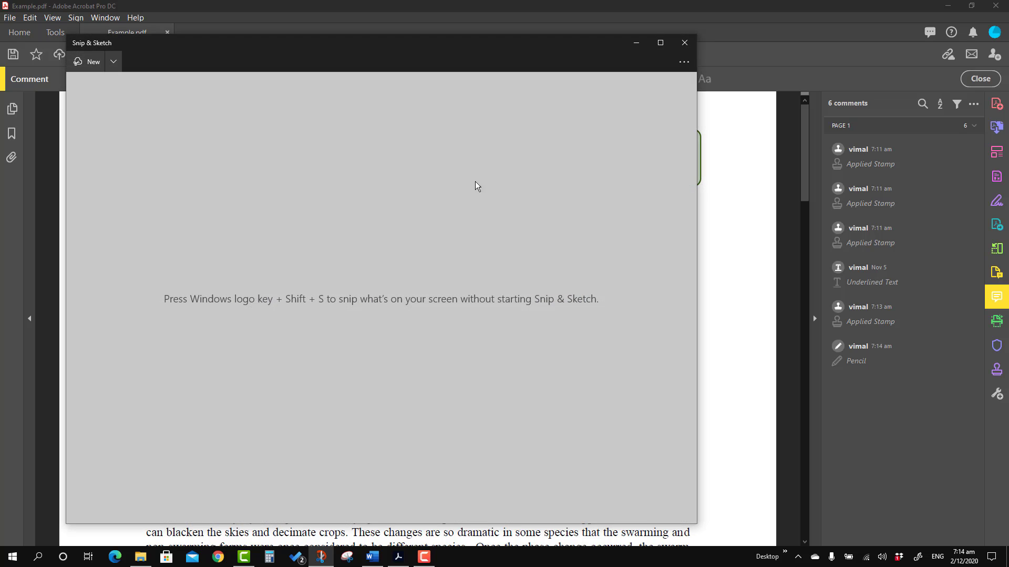
click(684, 42)
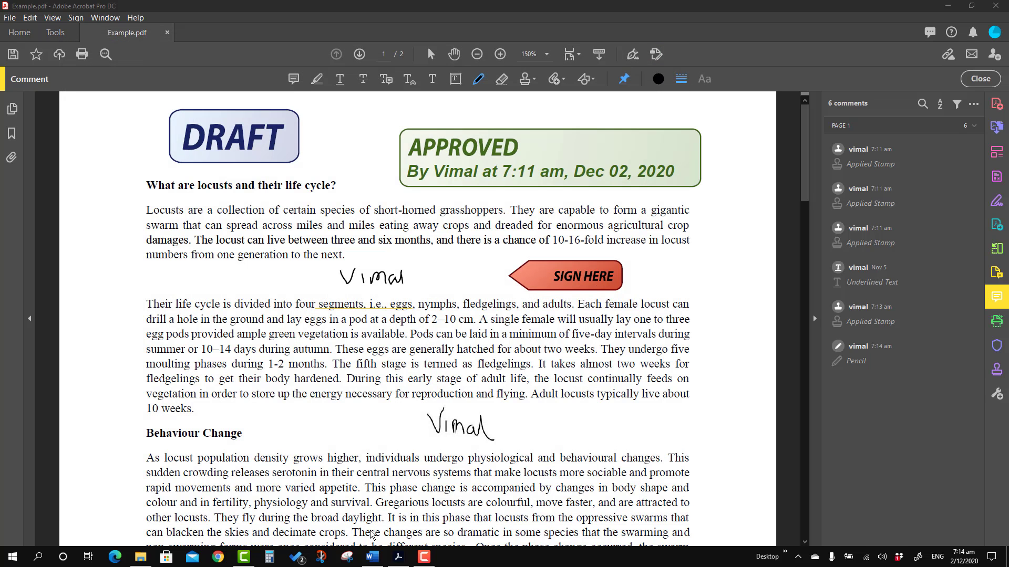
click(348, 562)
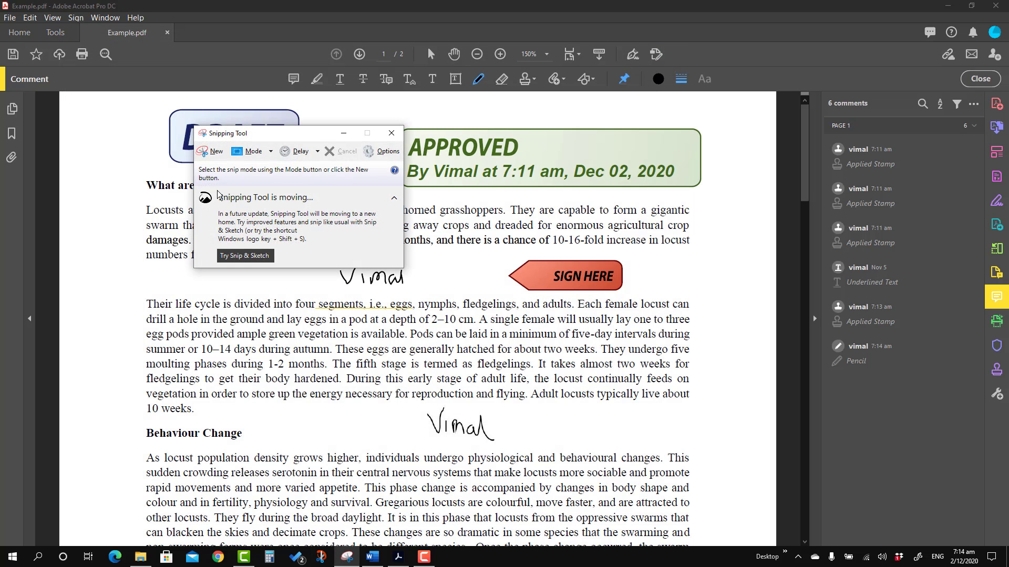
click(214, 153)
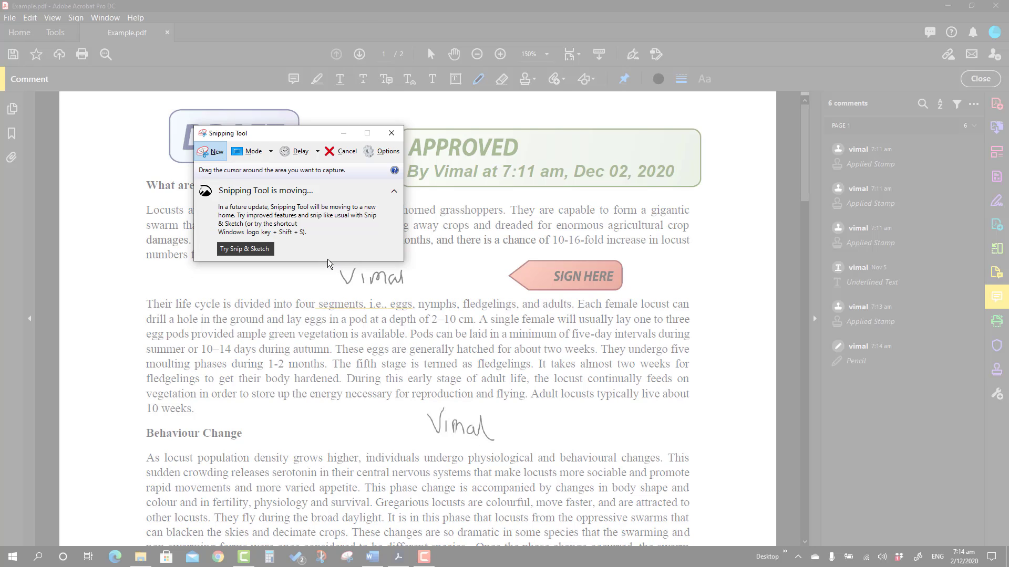
drag(332, 265, 416, 292)
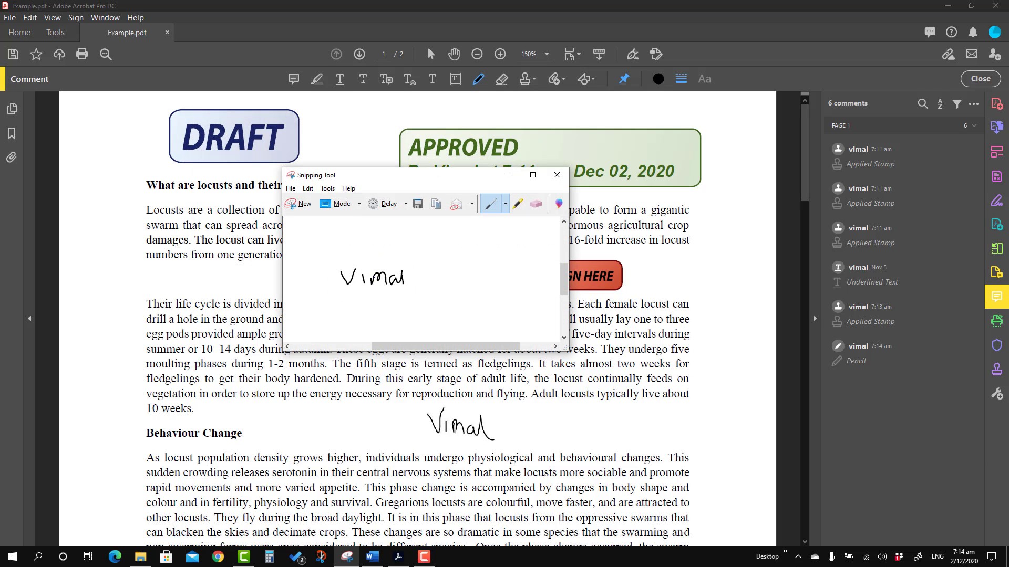
Step: Copy the captured signature snip to the clipboard and close Snipping Tool without saving the snip
right_click(374, 278)
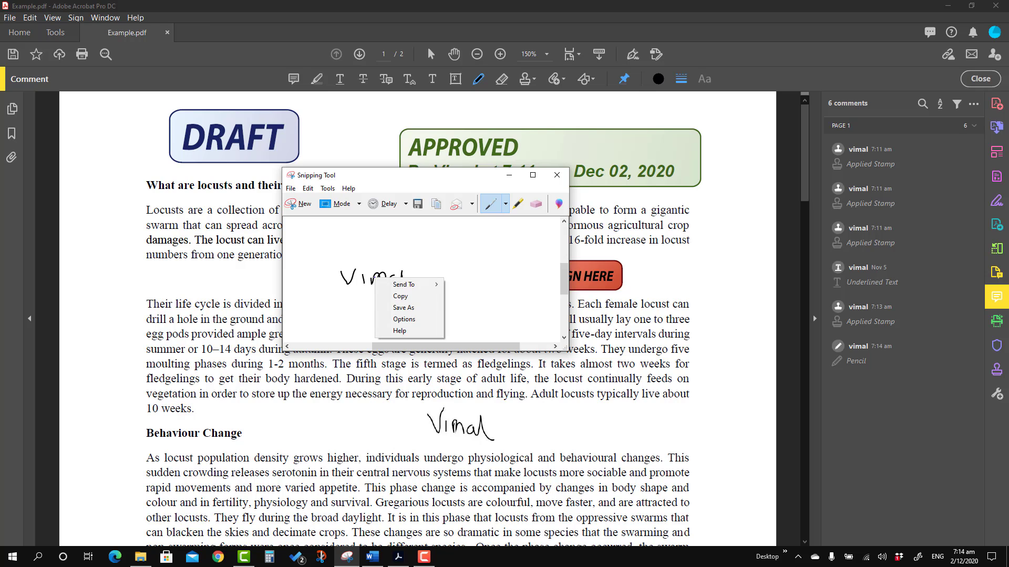
click(377, 297)
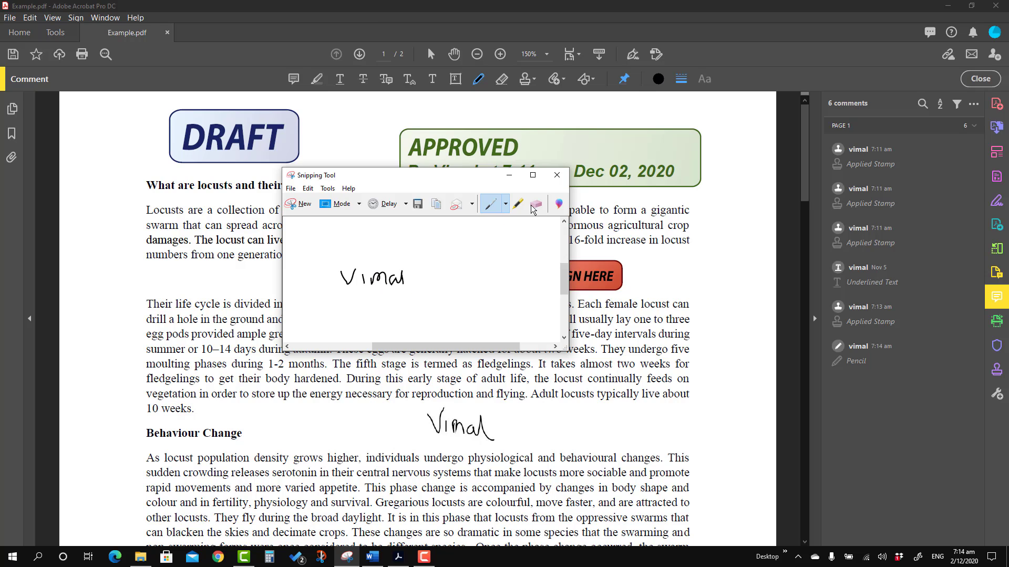
click(557, 176)
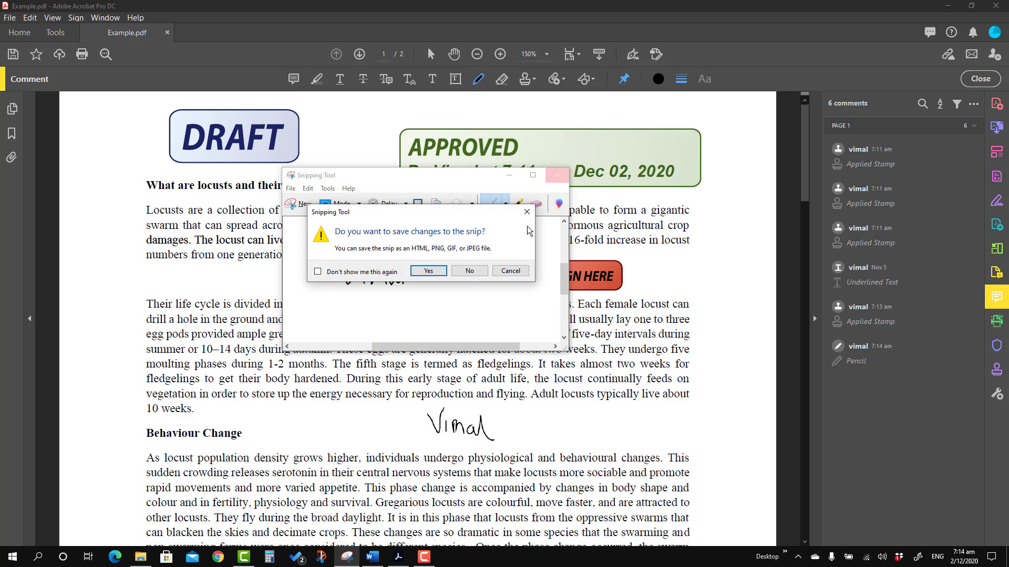
click(481, 268)
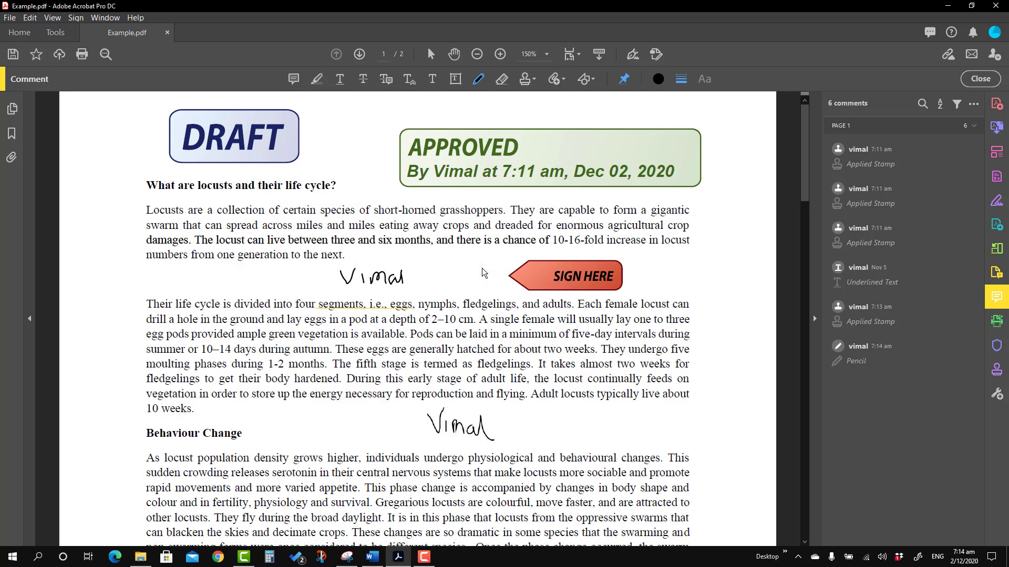
Step: Place the clipboard image as a stamp beside the "Behaviour Change" signature, shrinking it to about two-thirds width to fit the blank gap
click(534, 79)
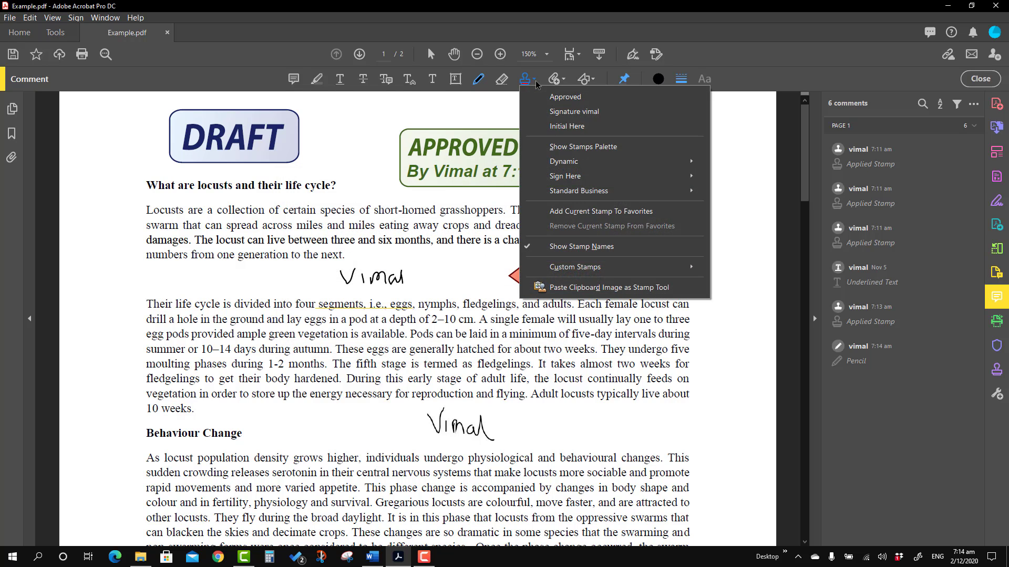
click(584, 288)
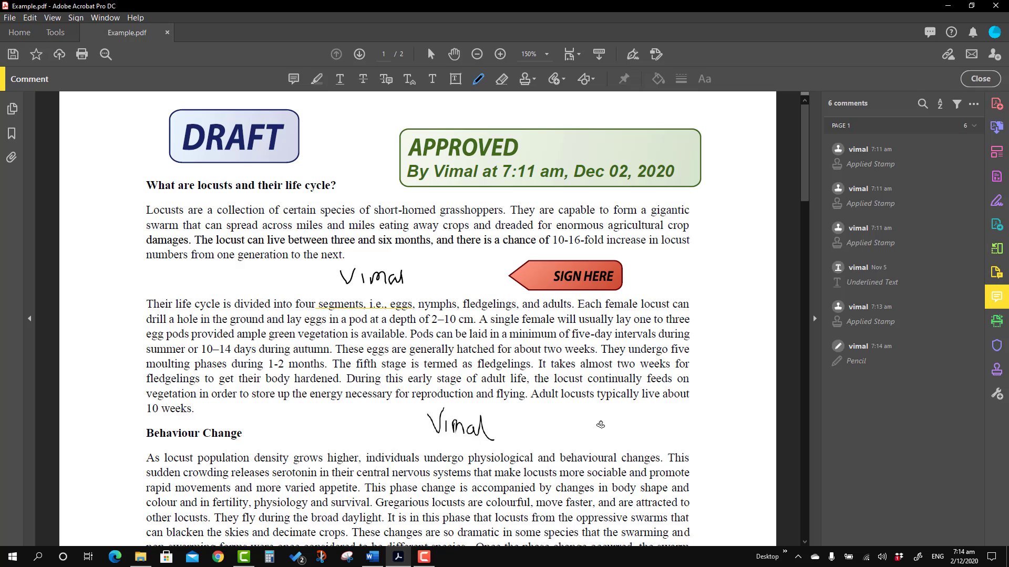
click(632, 426)
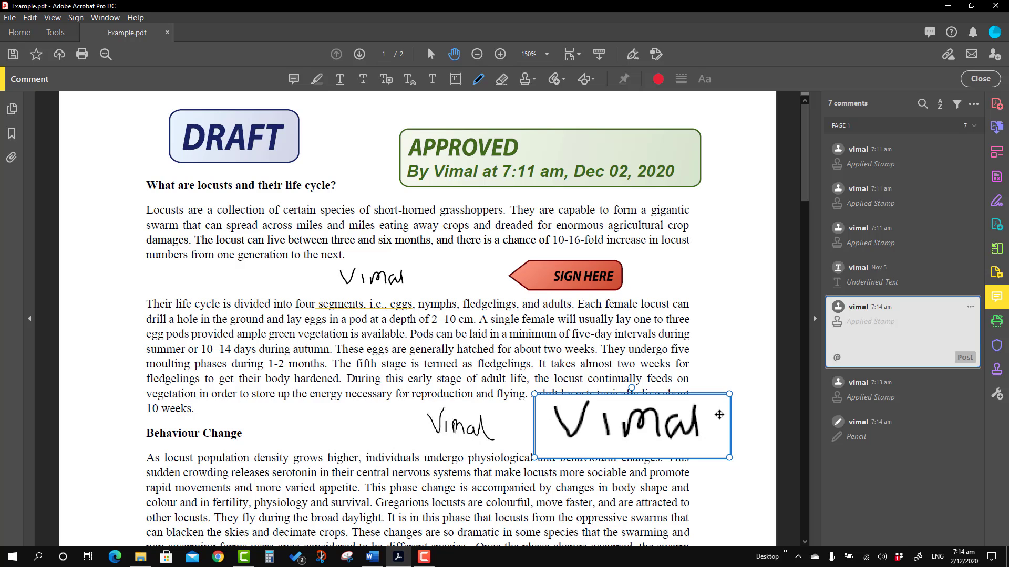
drag(729, 394, 697, 417)
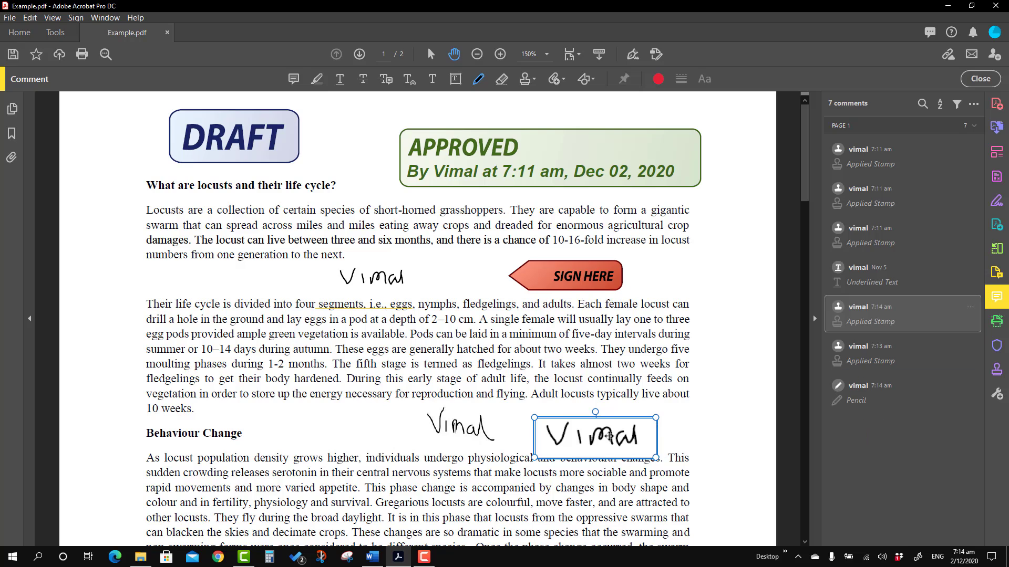
drag(609, 436, 623, 426)
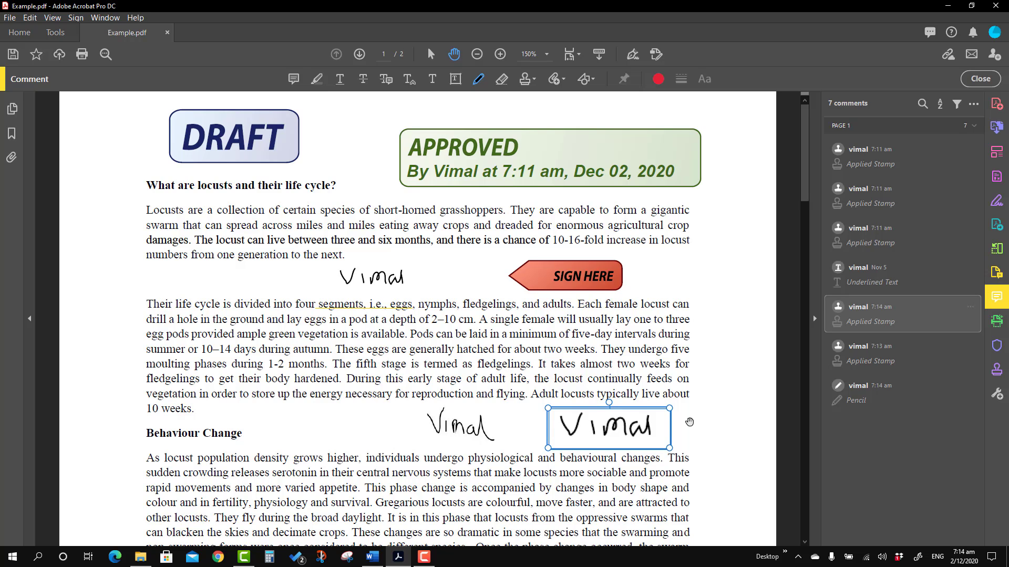
Step: Edit the custom Signature stamp in the Sign Here category, moving it to Dynamic and renaming it "Signature" plus the signer's name and 123
key(alt+Tab)
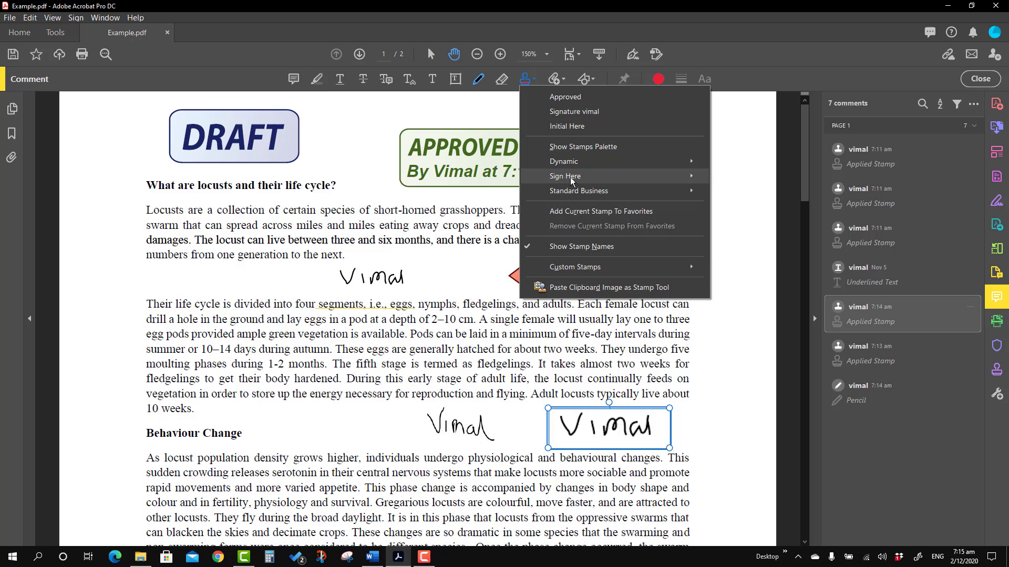
mouse_move(571, 180)
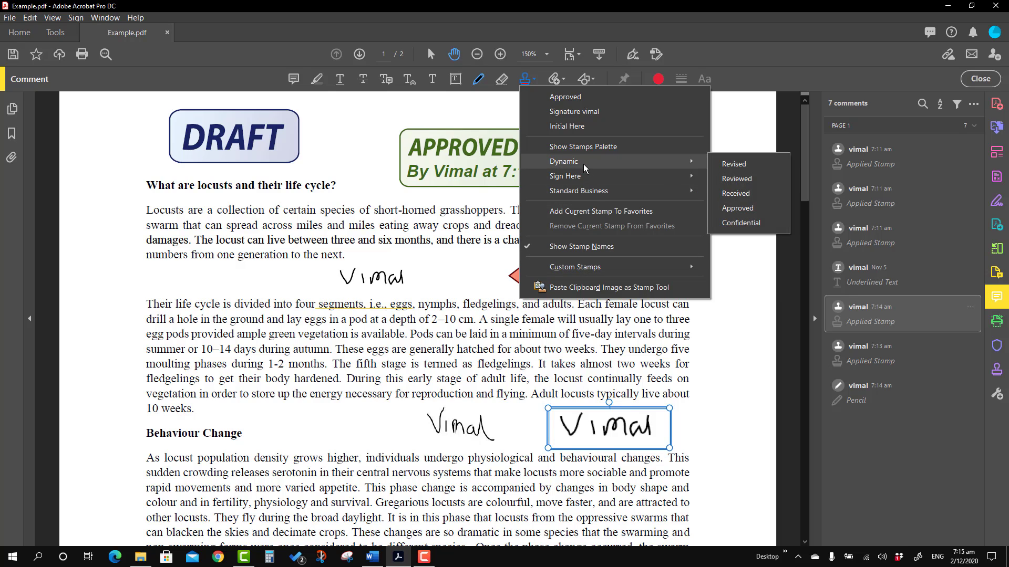
mouse_move(583, 267)
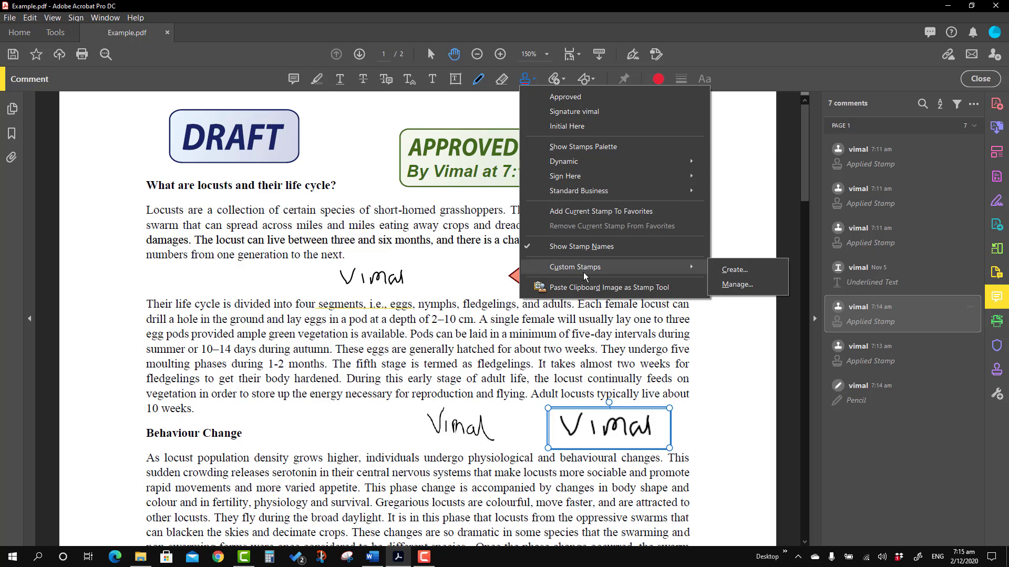
click(734, 285)
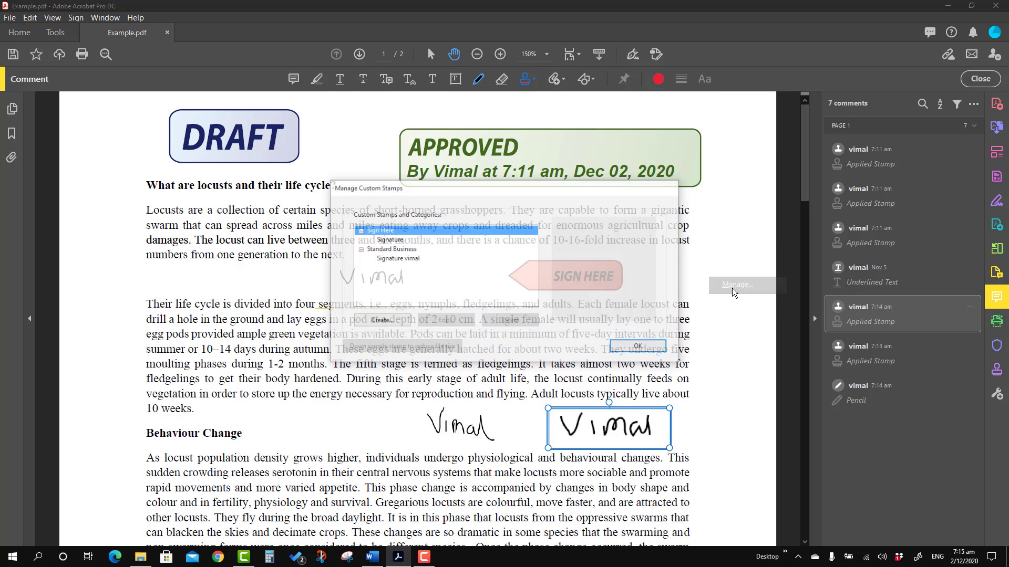
click(397, 240)
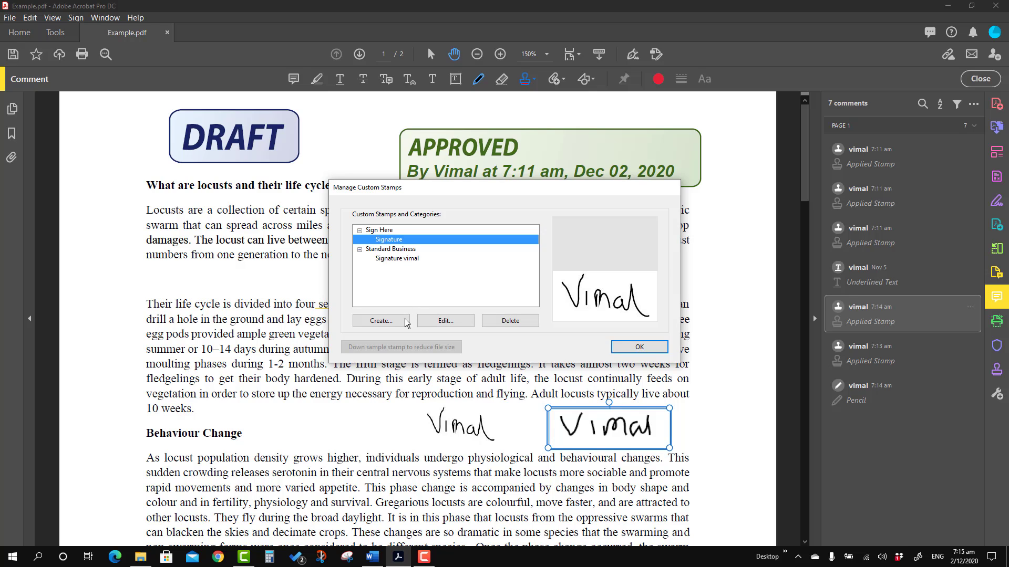
click(453, 323)
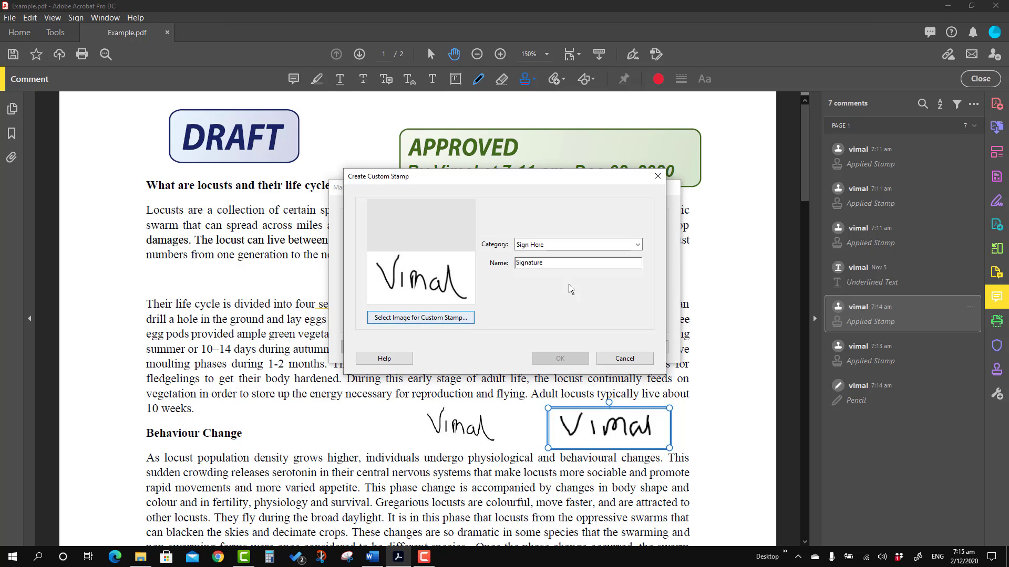
click(636, 247)
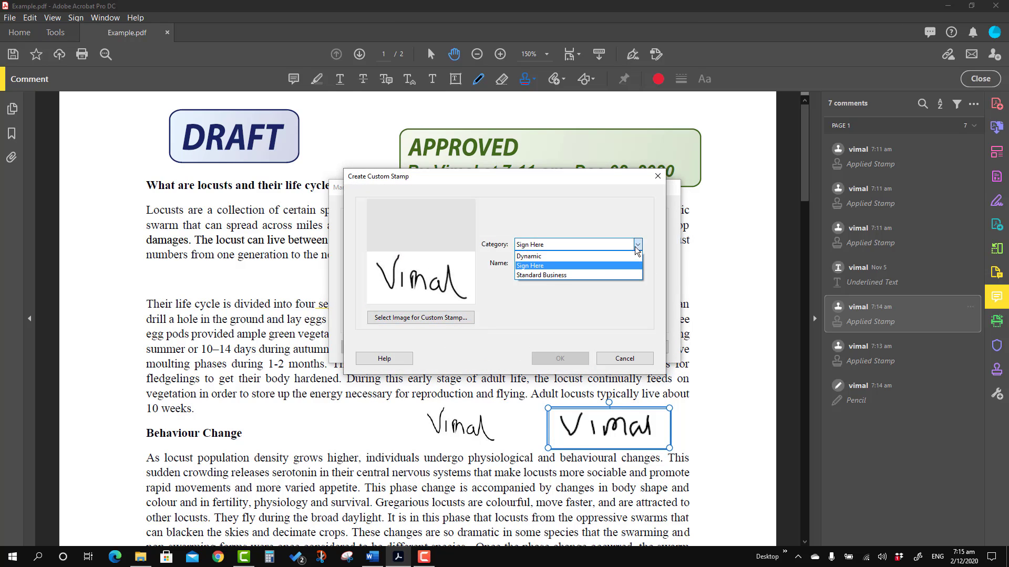
click(551, 262)
click(551, 265)
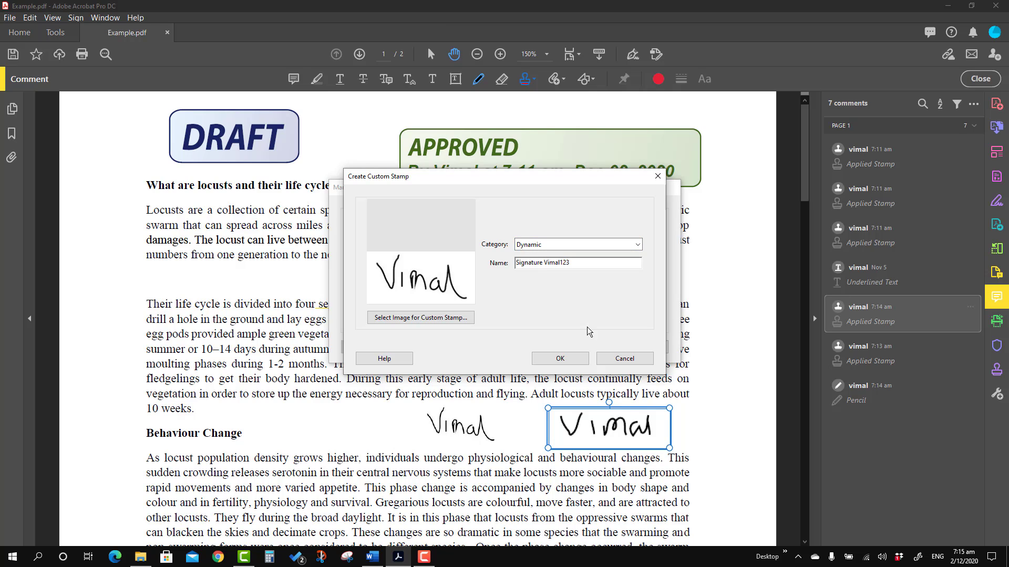
click(560, 358)
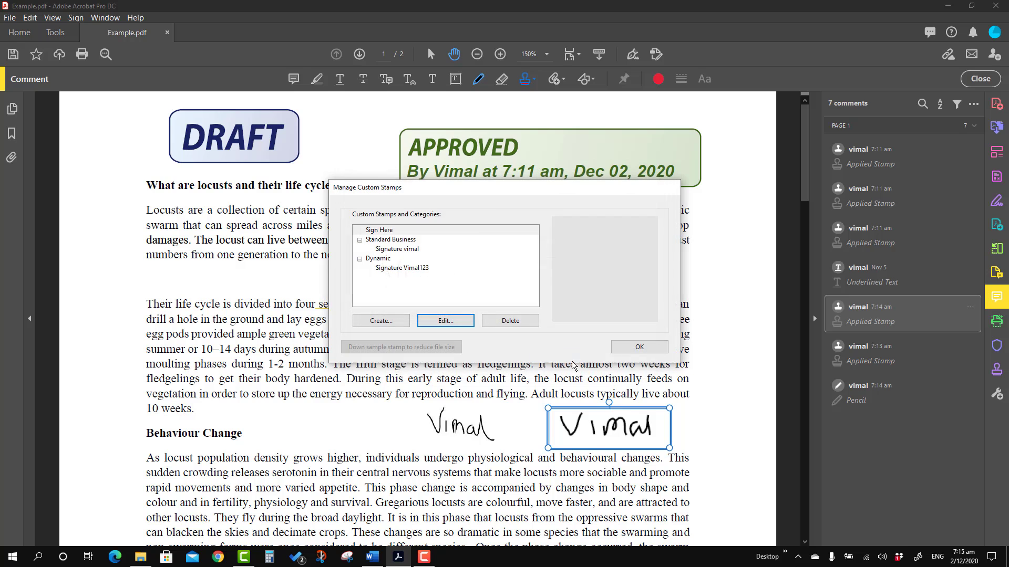
click(625, 347)
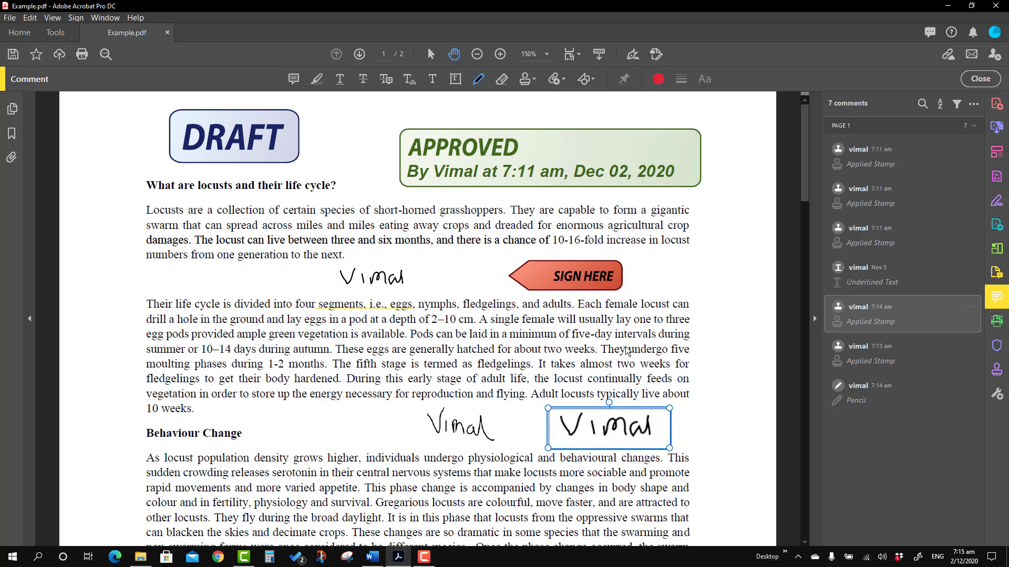
Step: Place the renamed custom signature stamp from the Dynamic category over the start of the second paragraph's lines
click(534, 80)
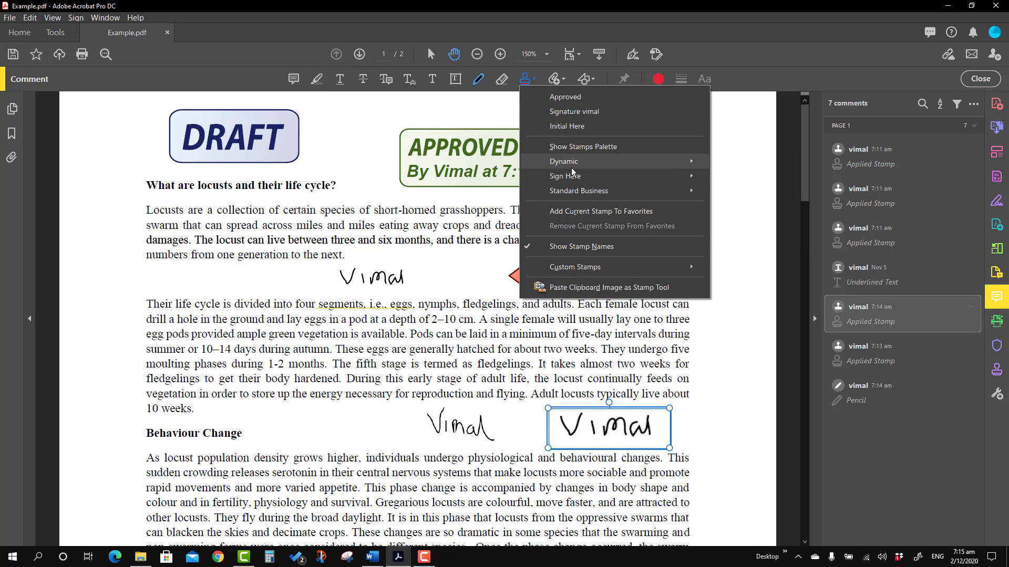
mouse_move(572, 164)
click(740, 237)
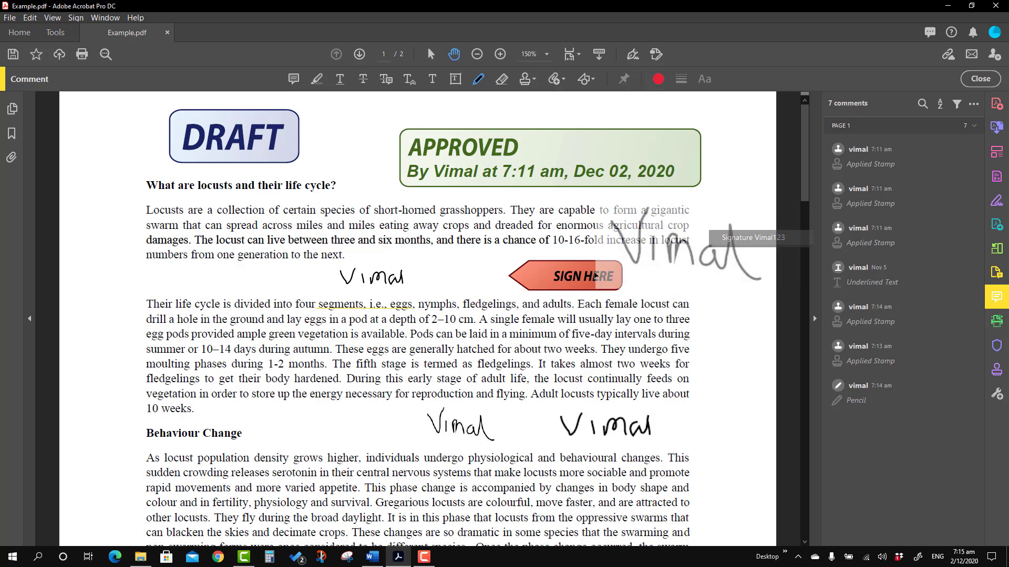
click(197, 348)
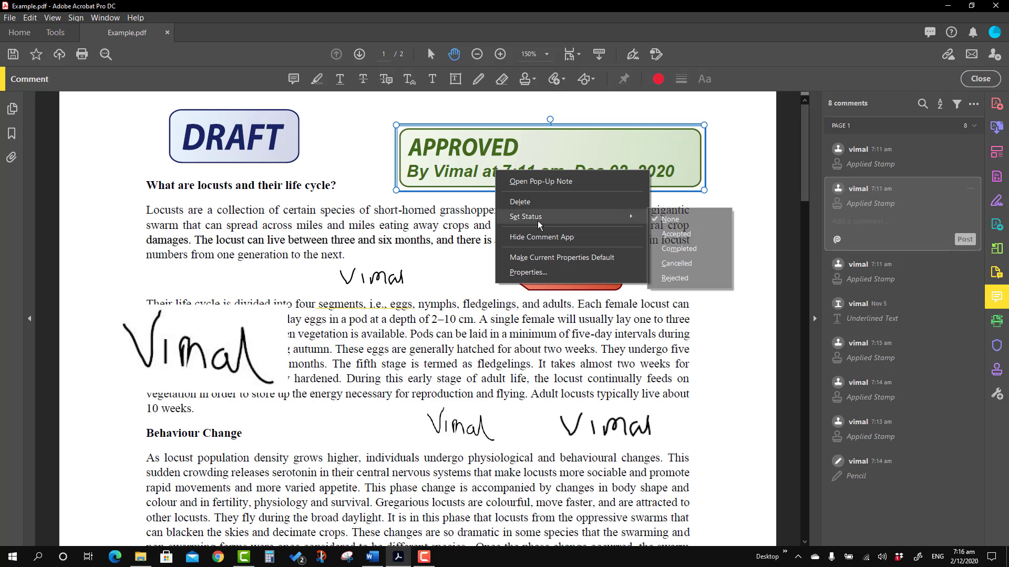
Step: Set the Approved stamp's status to Accepted and the Draft stamp's status to Cancelled
click(676, 234)
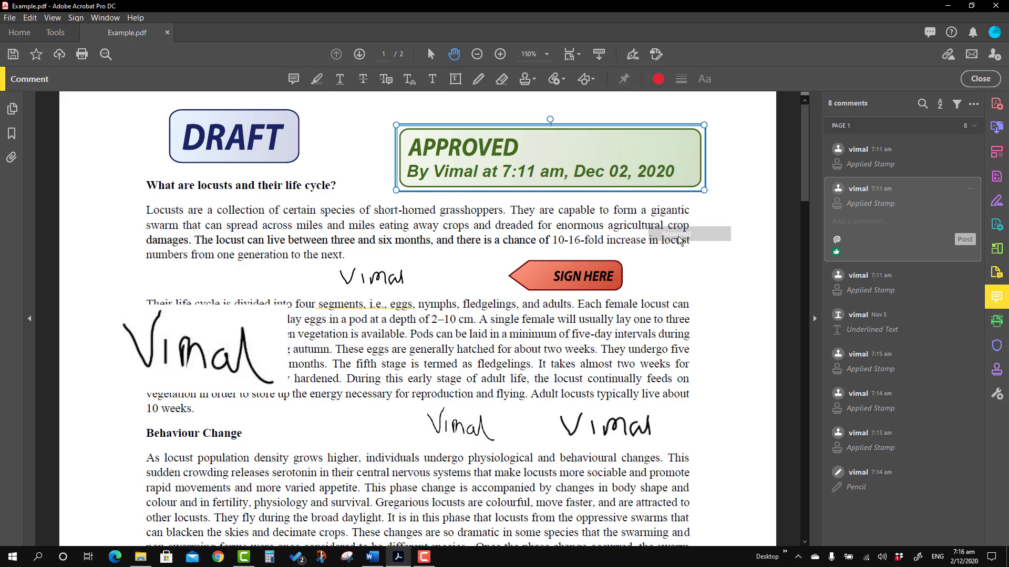
click(260, 128)
right_click(250, 134)
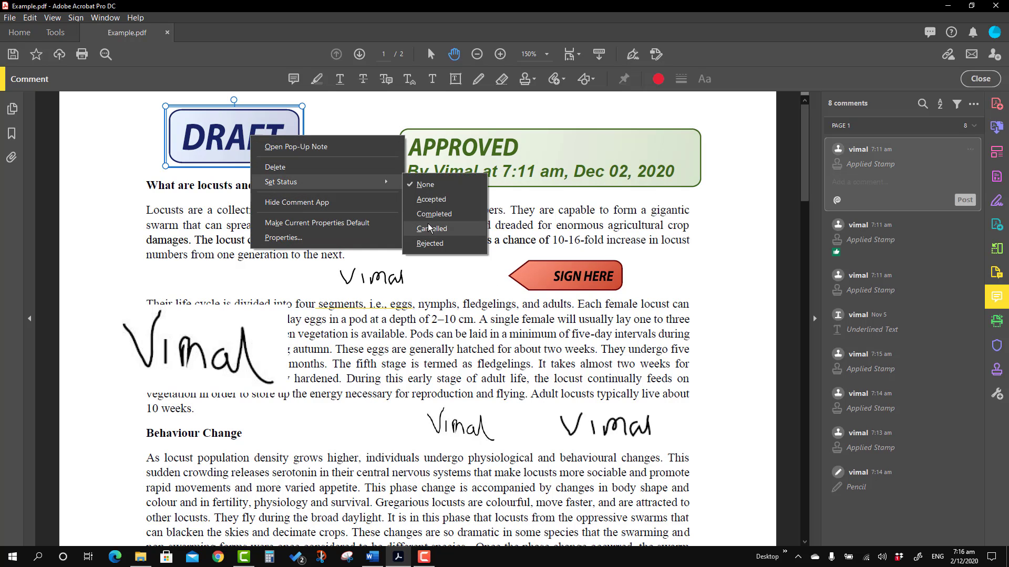
click(432, 228)
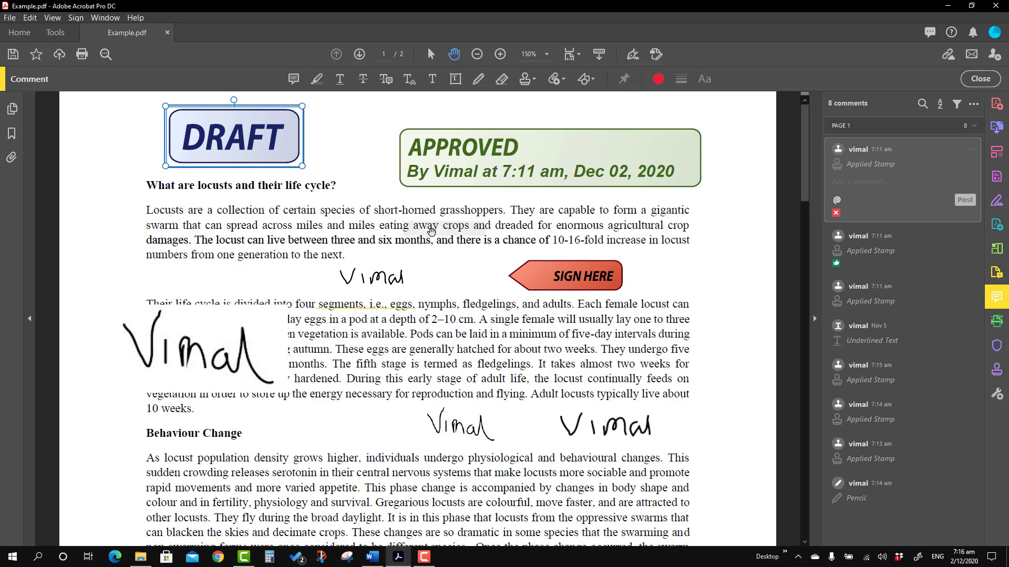
Step: Set the status of the large signature stamp over the second paragraph to Completed
click(240, 348)
right_click(237, 348)
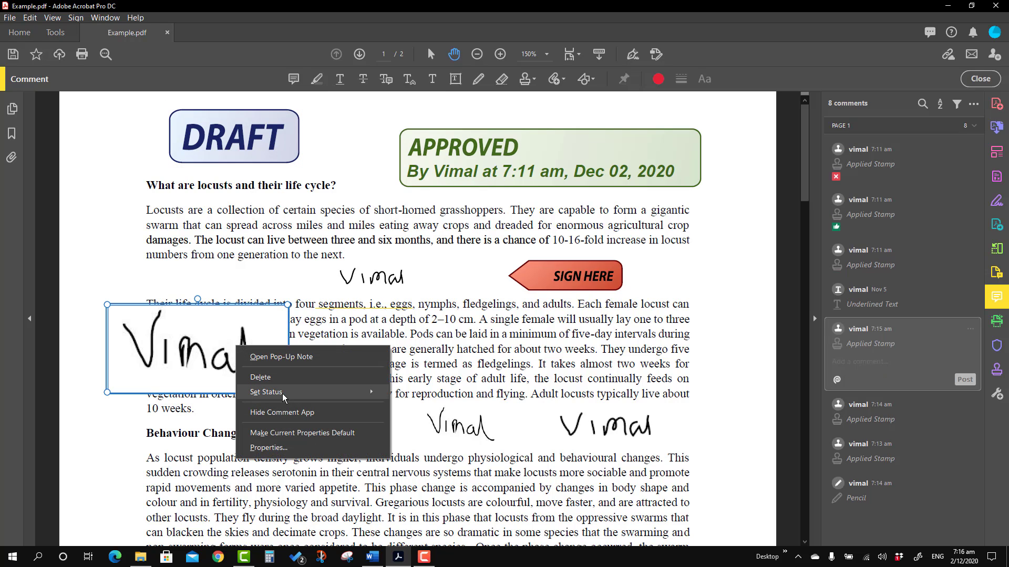
mouse_move(281, 394)
click(419, 424)
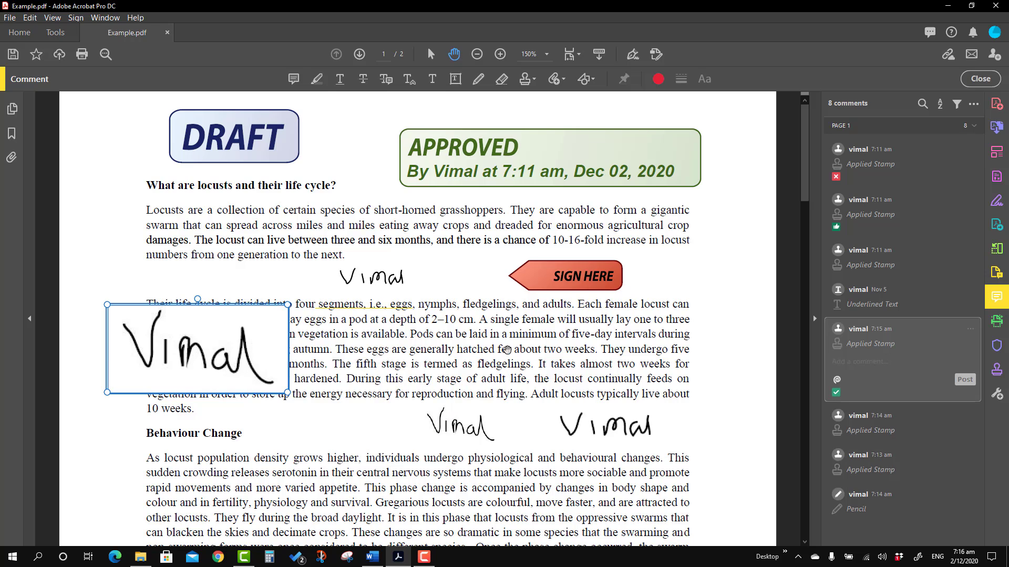
Step: Filter the comments to show only those with the Accepted status
click(632, 339)
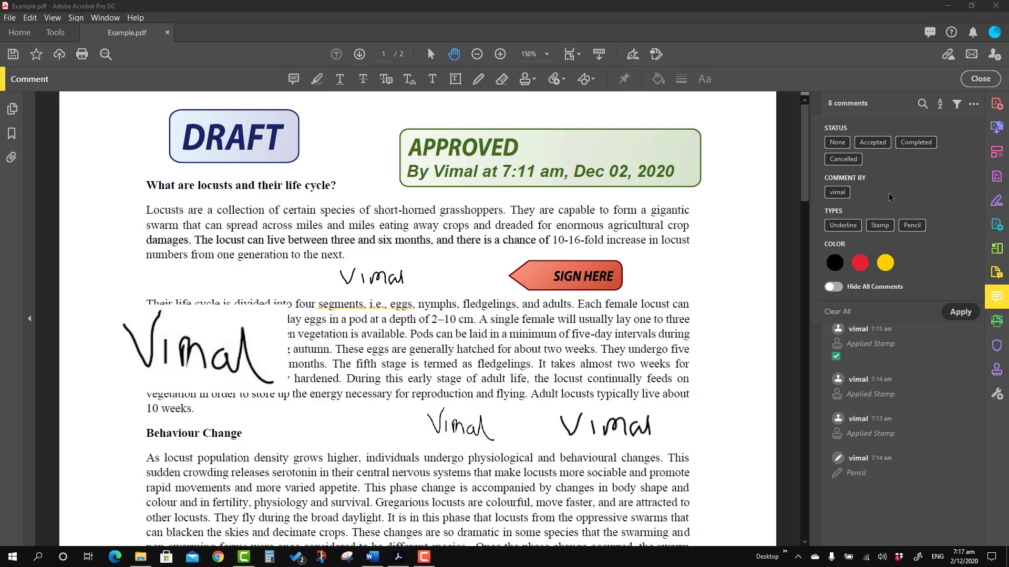
click(878, 143)
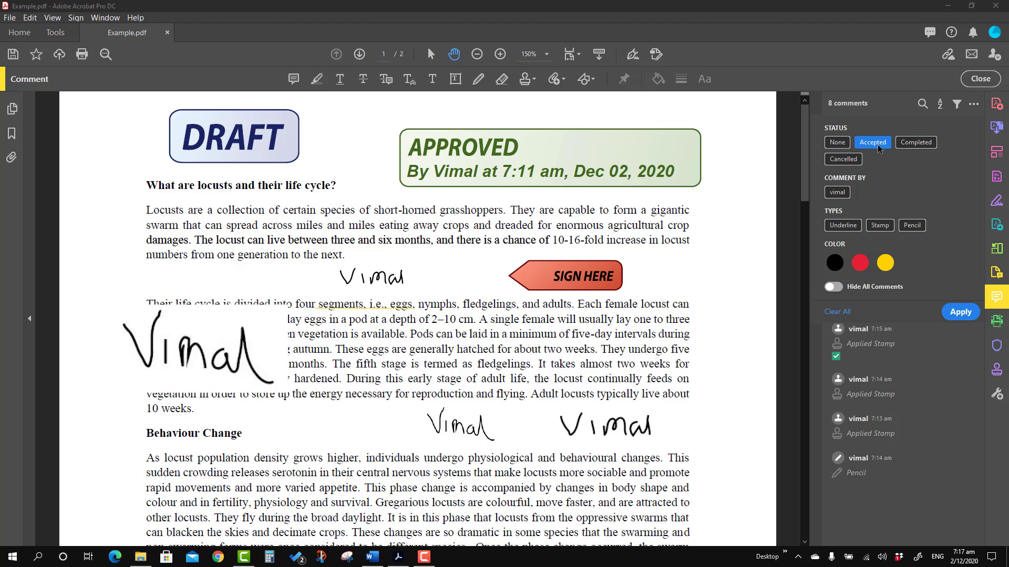
click(957, 313)
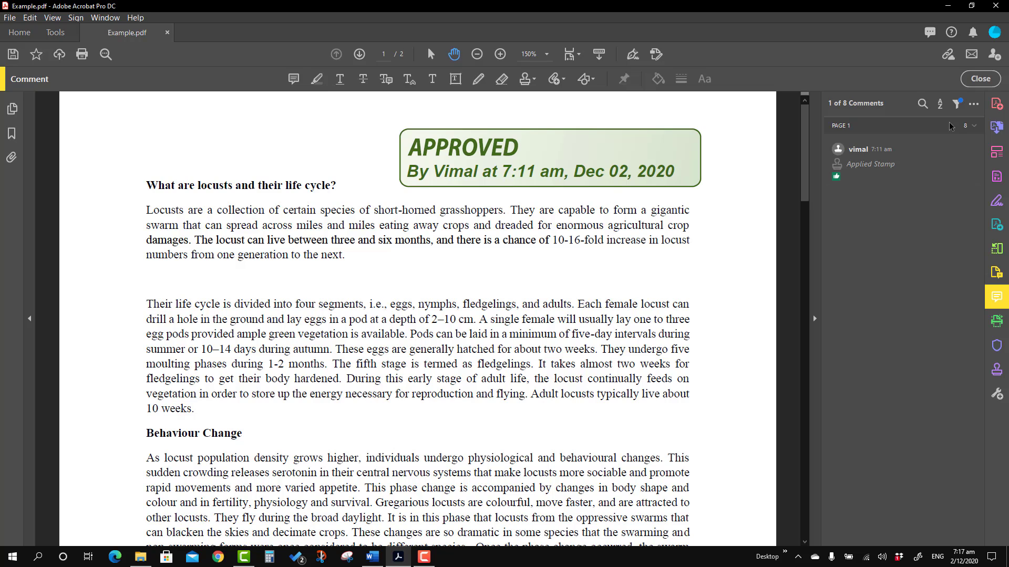
Step: Clear all comment filters so every comment in the document is listed
click(957, 104)
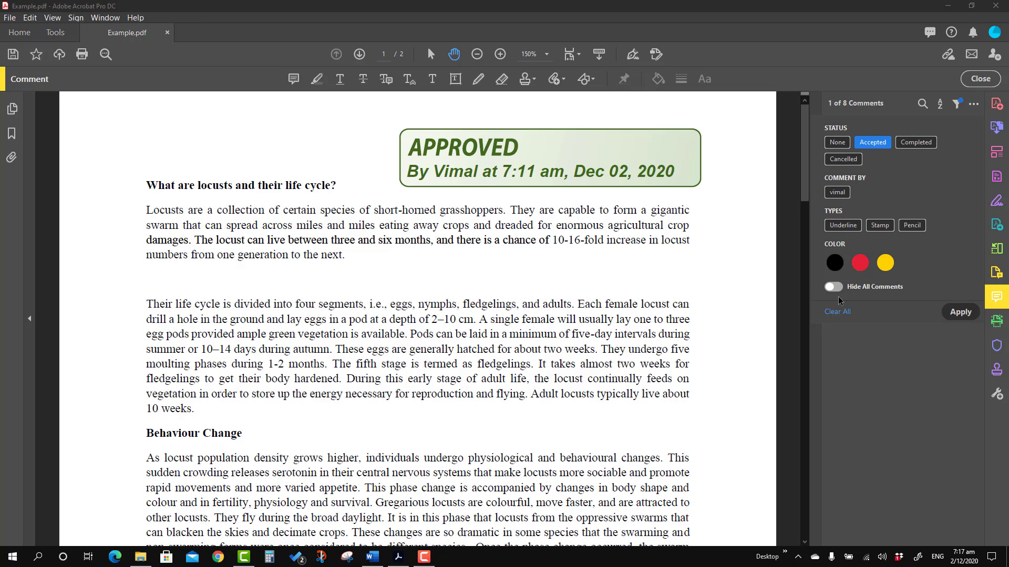
click(837, 312)
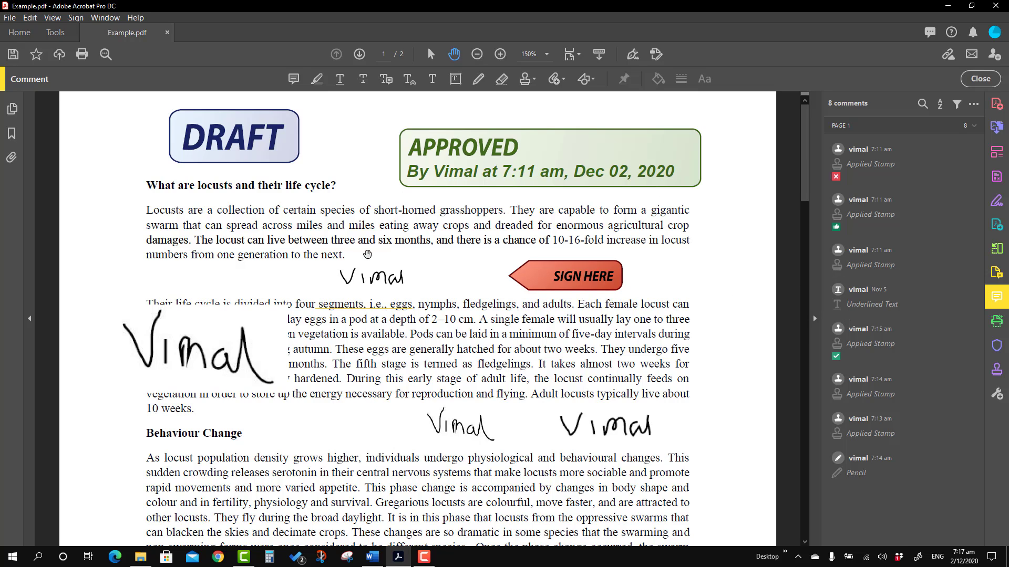
key(alt+Tab)
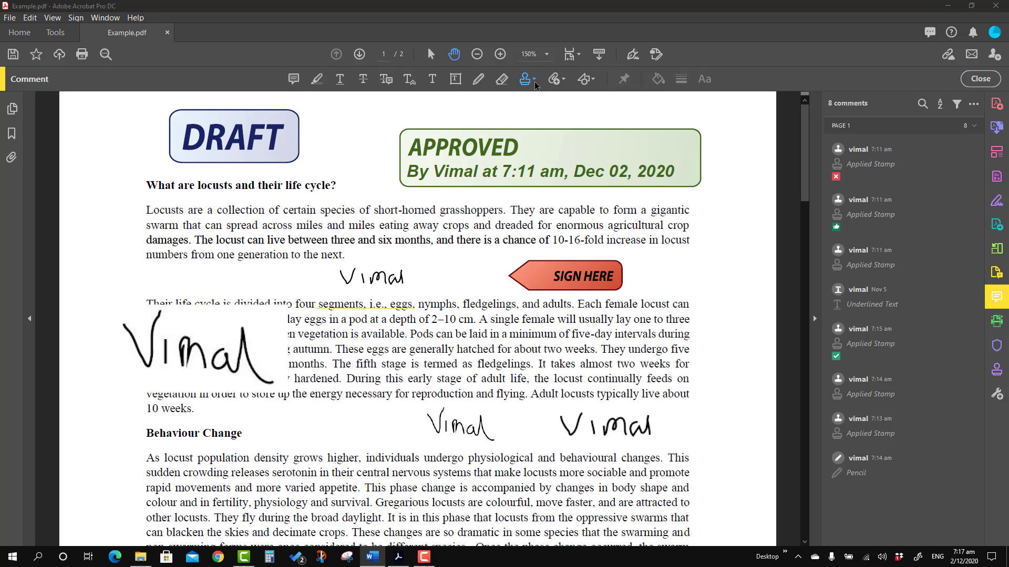
Step: Place a Completed stamp from the Standard Business category over the end of the first paragraph's lines, below the Approved stamp
click(534, 81)
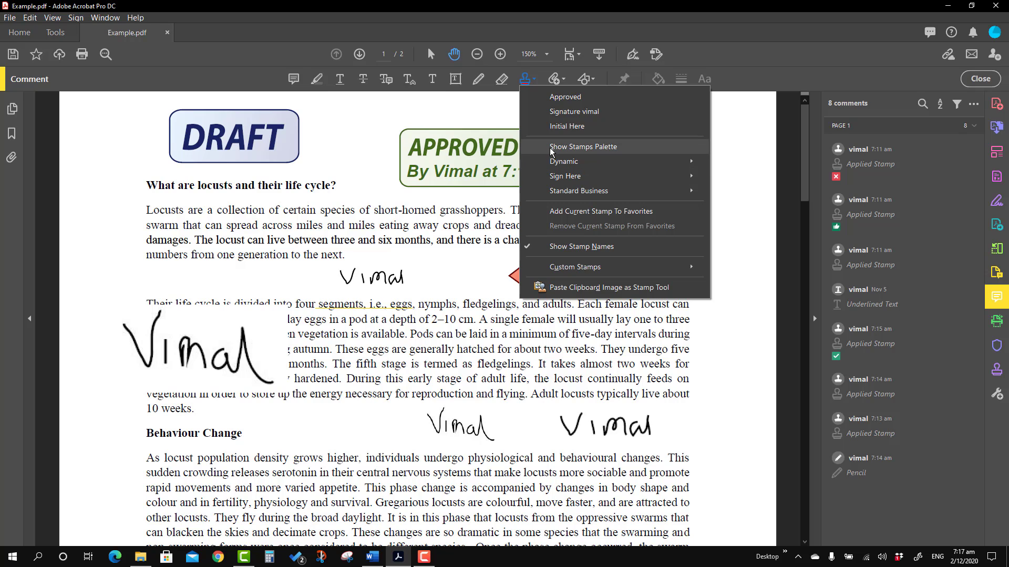
click(470, 247)
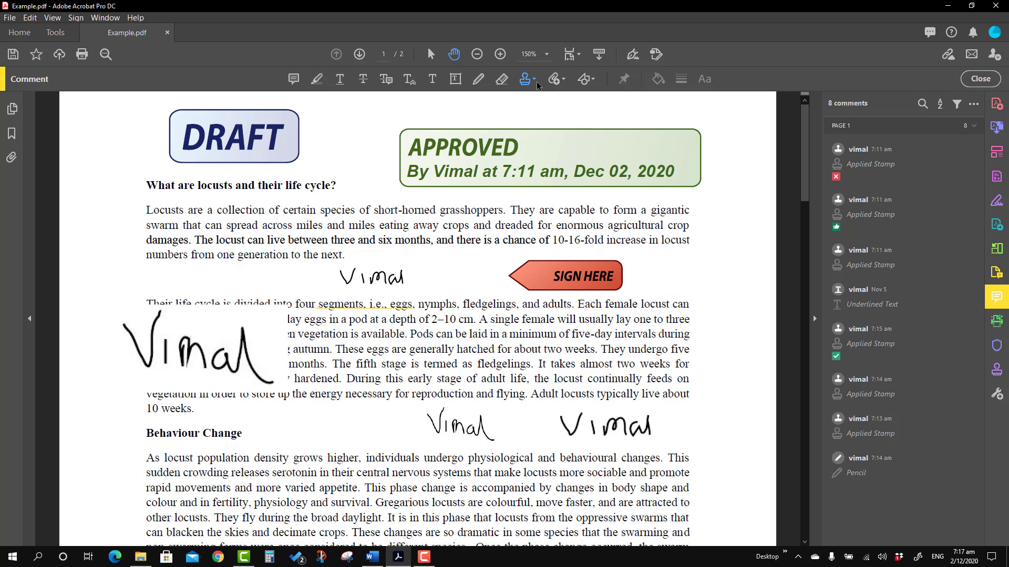
click(533, 80)
mouse_move(578, 179)
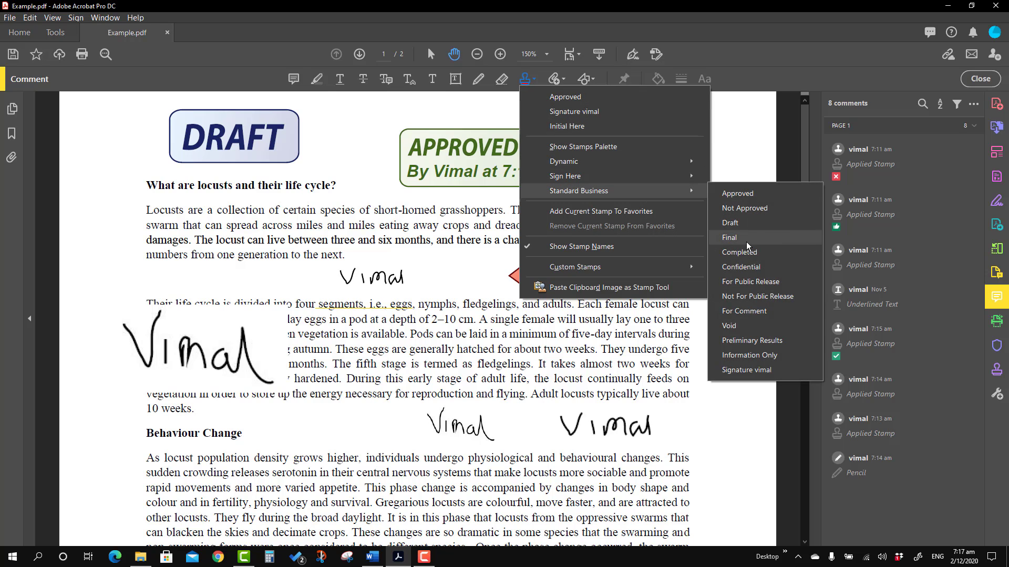
click(741, 253)
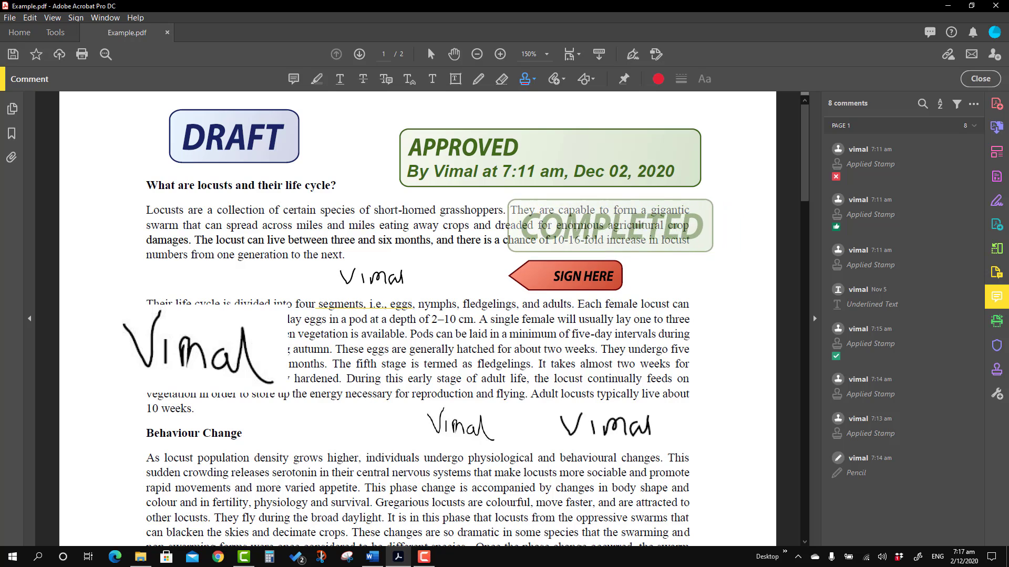
click(610, 225)
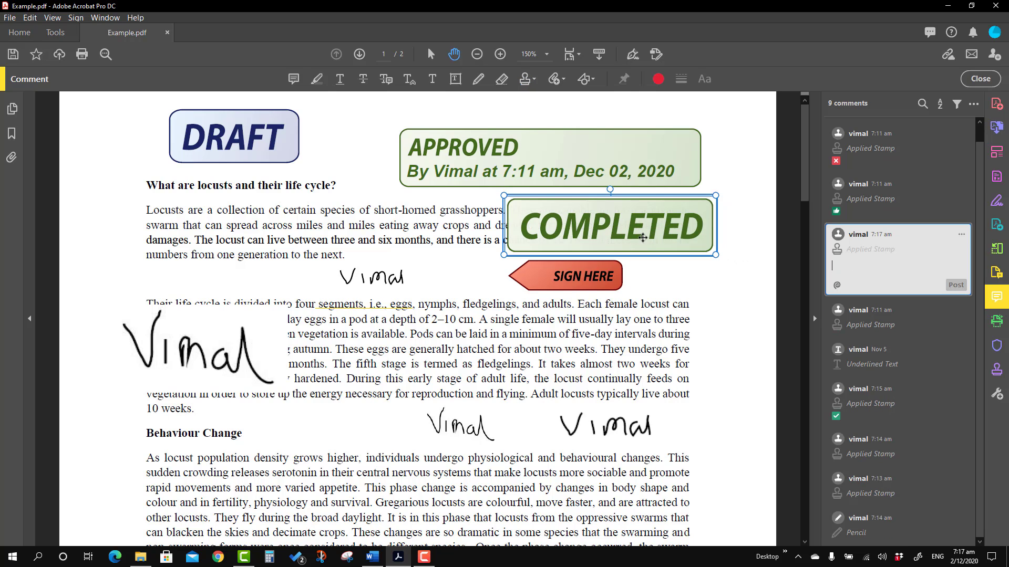
Step: Add the Completed stamp to the favorites and place it from there over the first paragraph under Behaviour Change
click(534, 80)
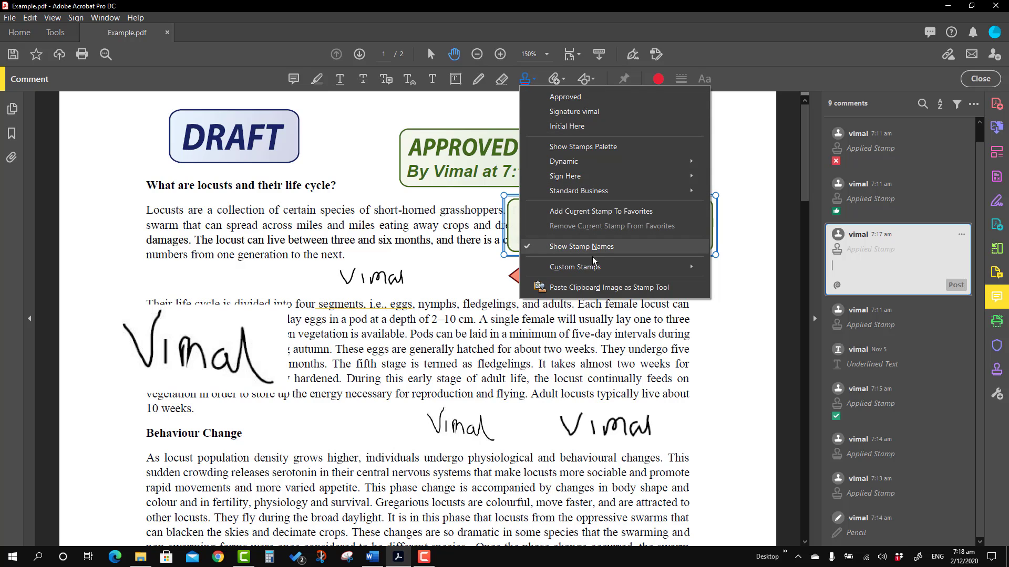
click(587, 211)
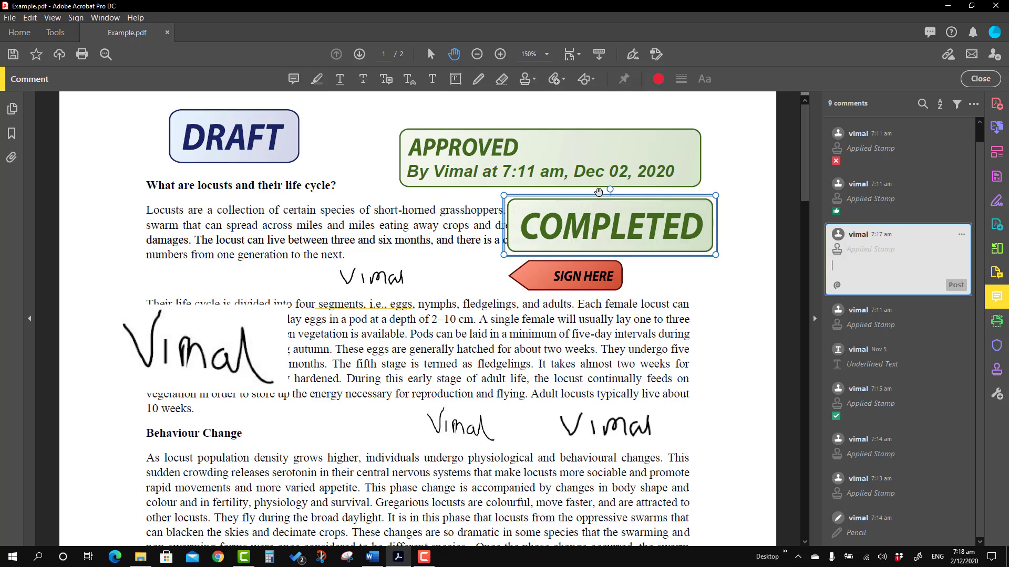
click(534, 80)
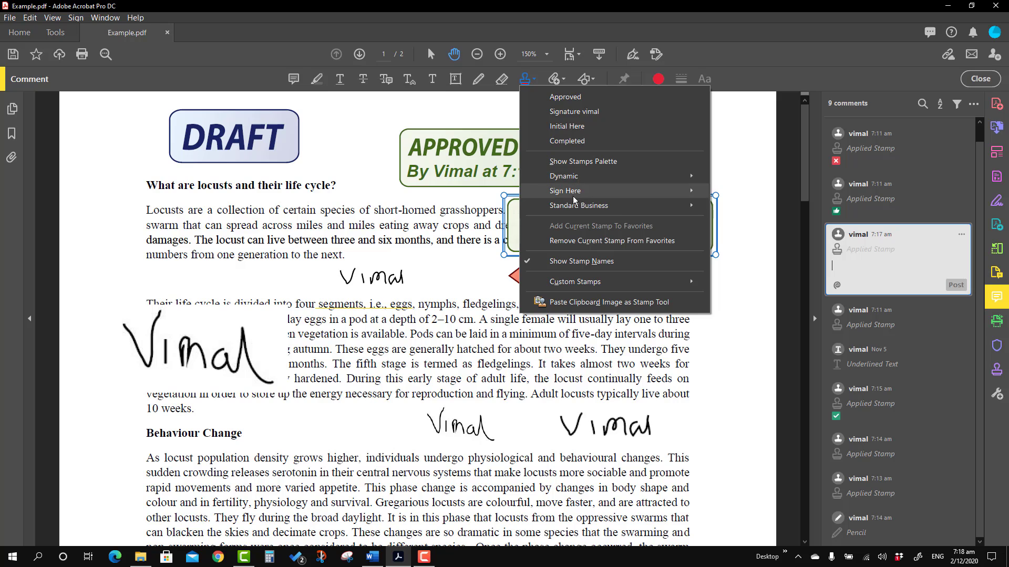
mouse_move(584, 210)
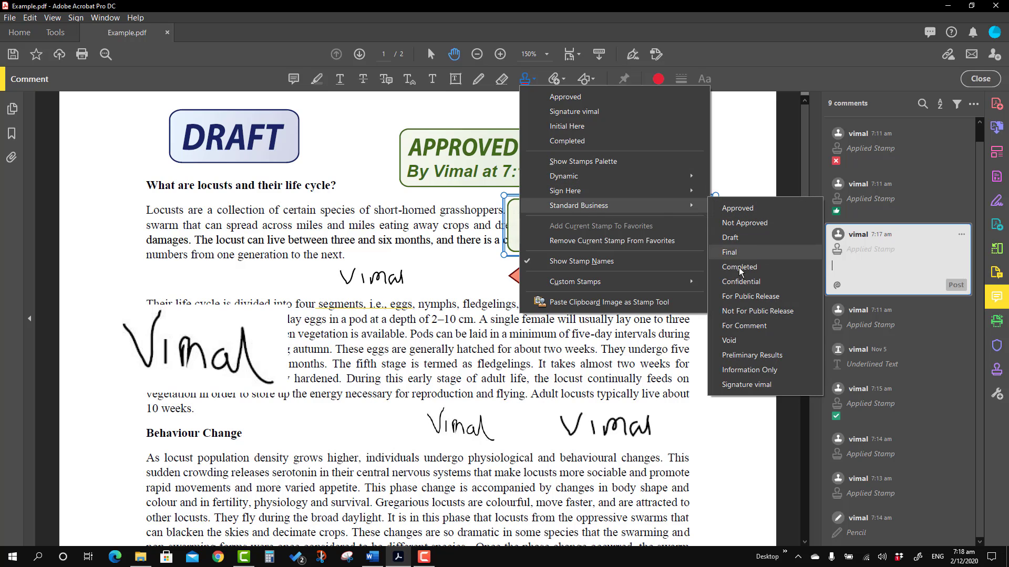
click(570, 142)
scroll(541, 255, down, 3)
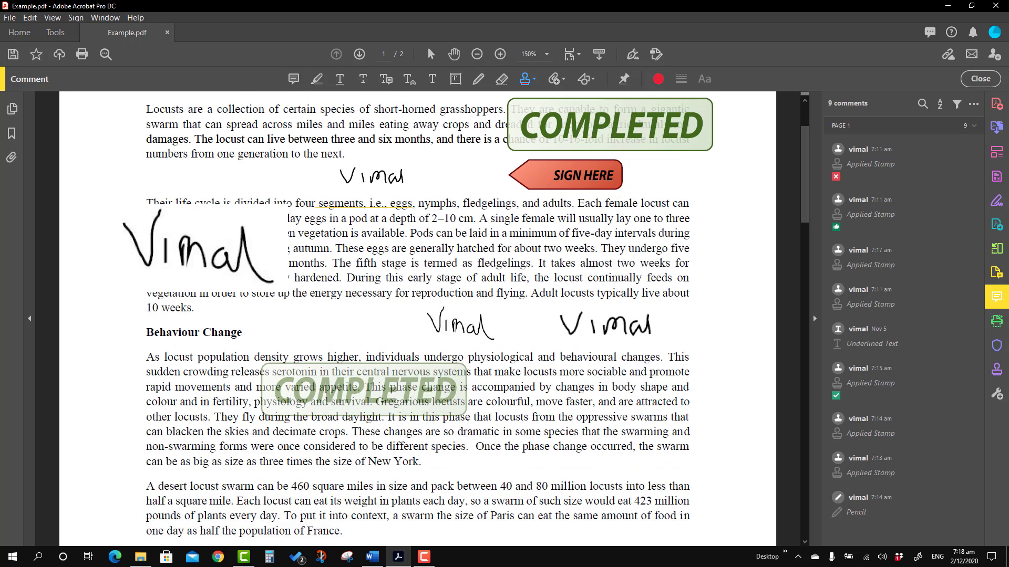
click(363, 393)
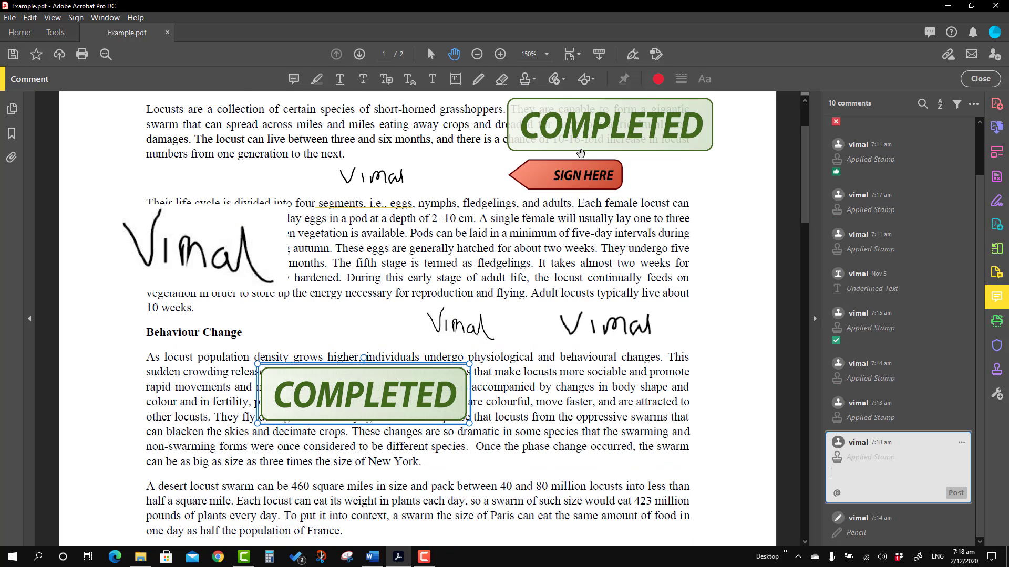
Step: Remove the Completed stamp from the stamp favorites
click(537, 79)
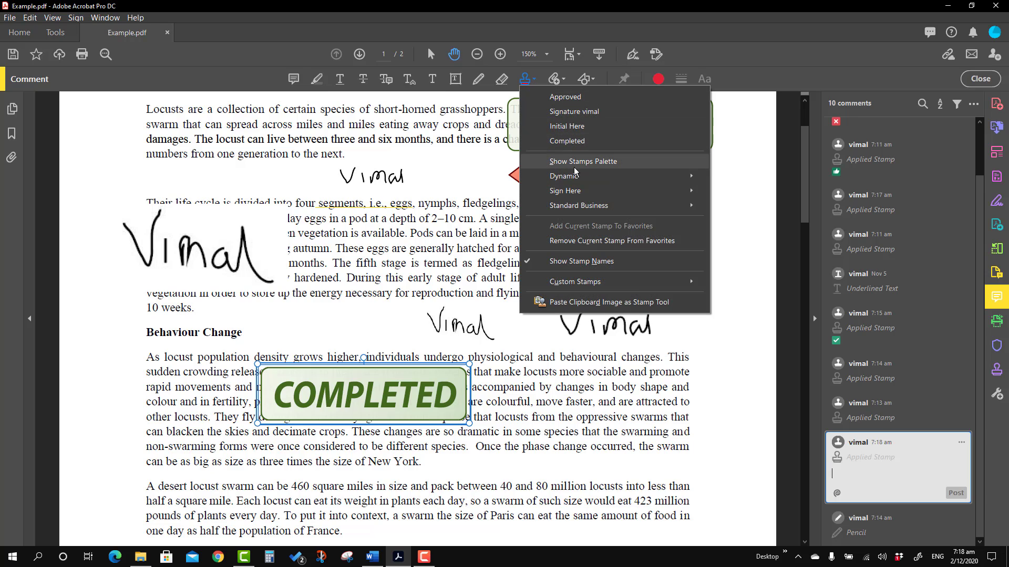
click(594, 242)
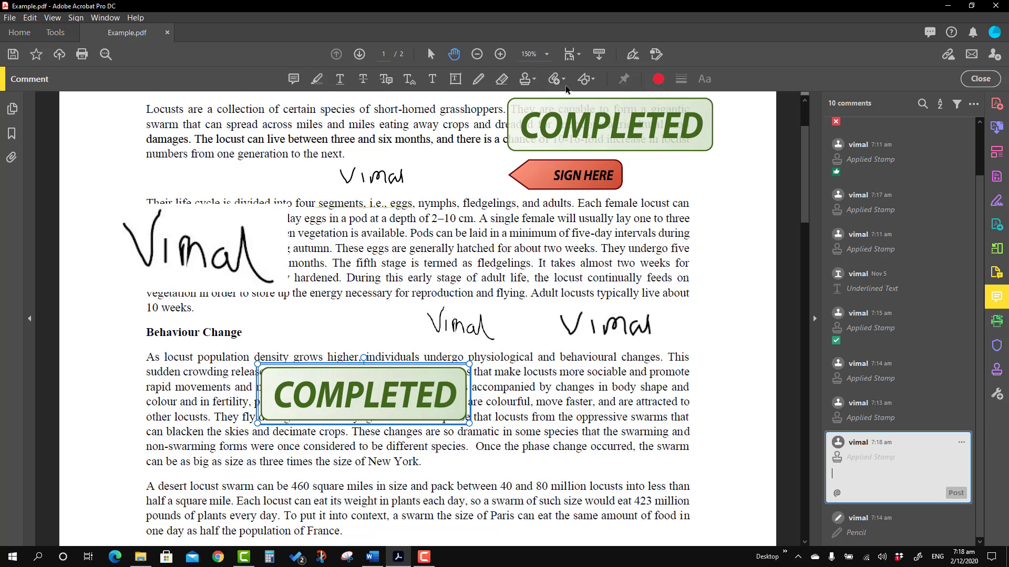
click(536, 79)
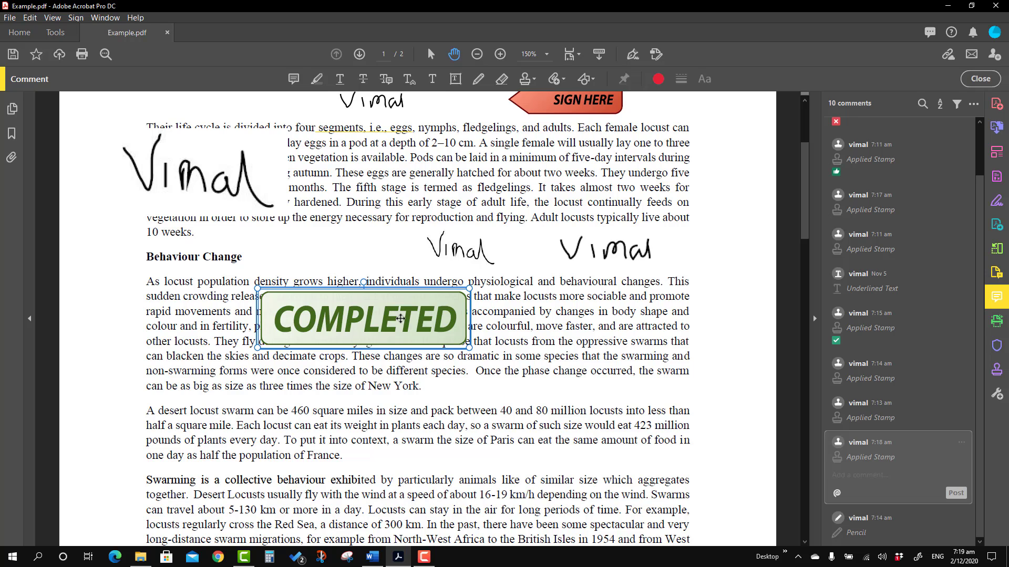
Step: Delete the Completed stamp under Behaviour Change and the smaller of the two signature stamps just above that paragraph
right_click(400, 319)
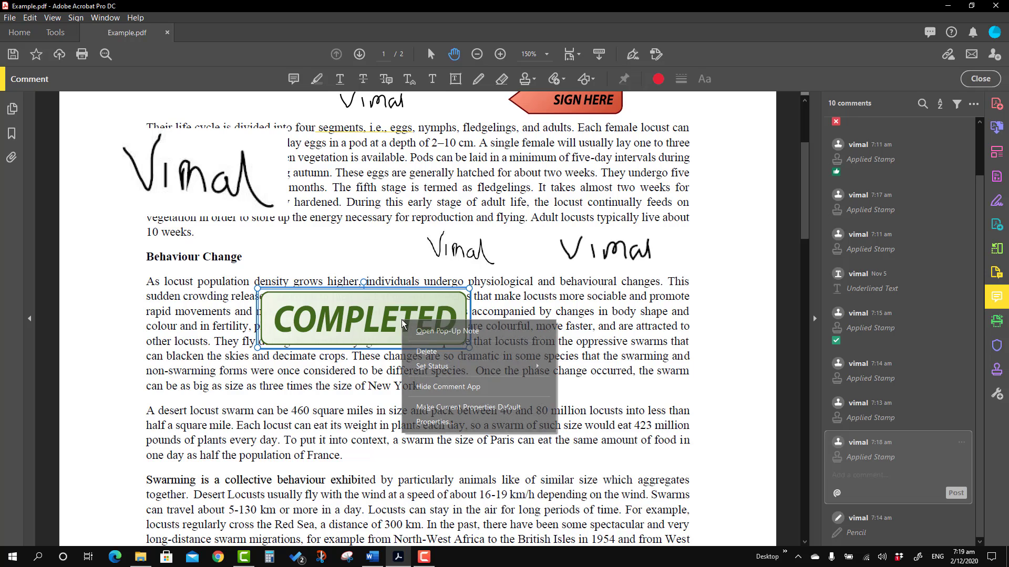
click(434, 352)
click(482, 256)
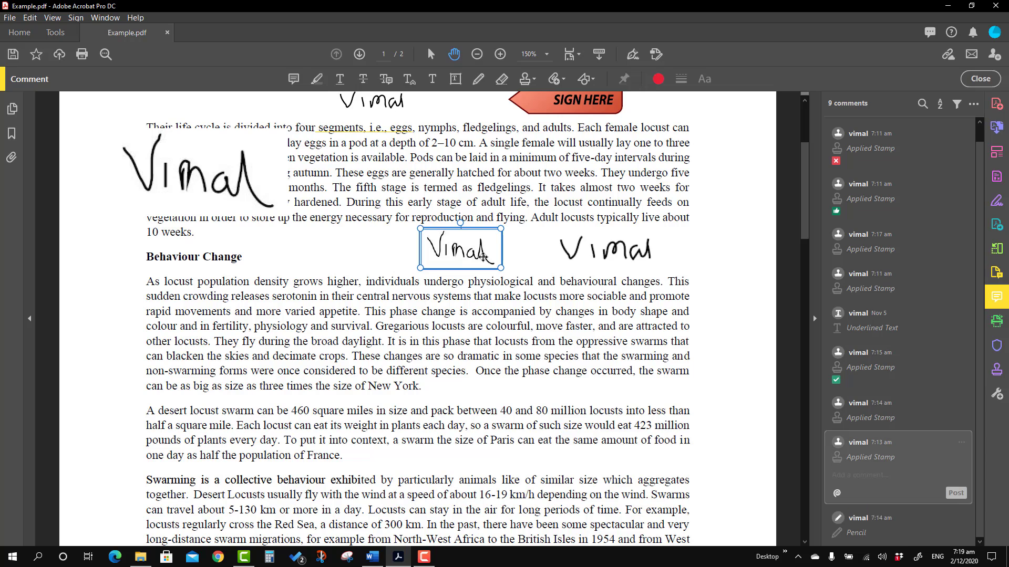
key(Delete)
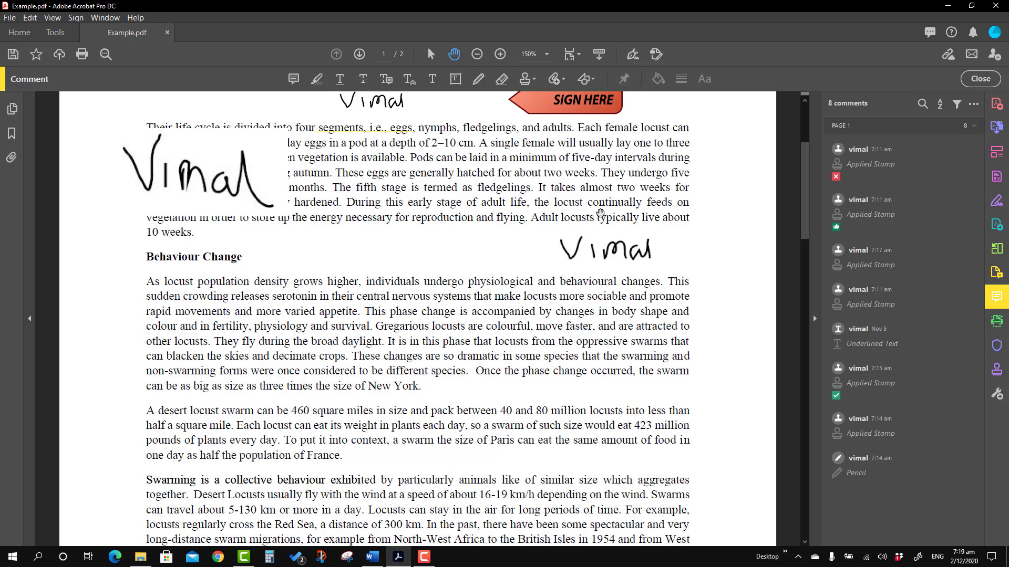
Step: Lock the remaining Completed stamp over the first paragraph through its stamp properties
scroll(602, 235, up, 4)
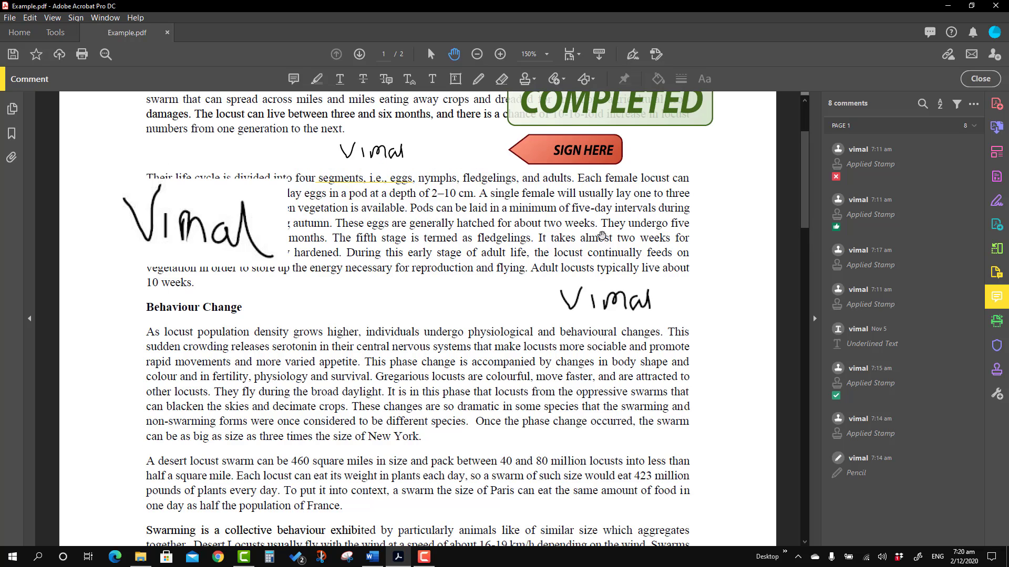
scroll(602, 235, up, 3)
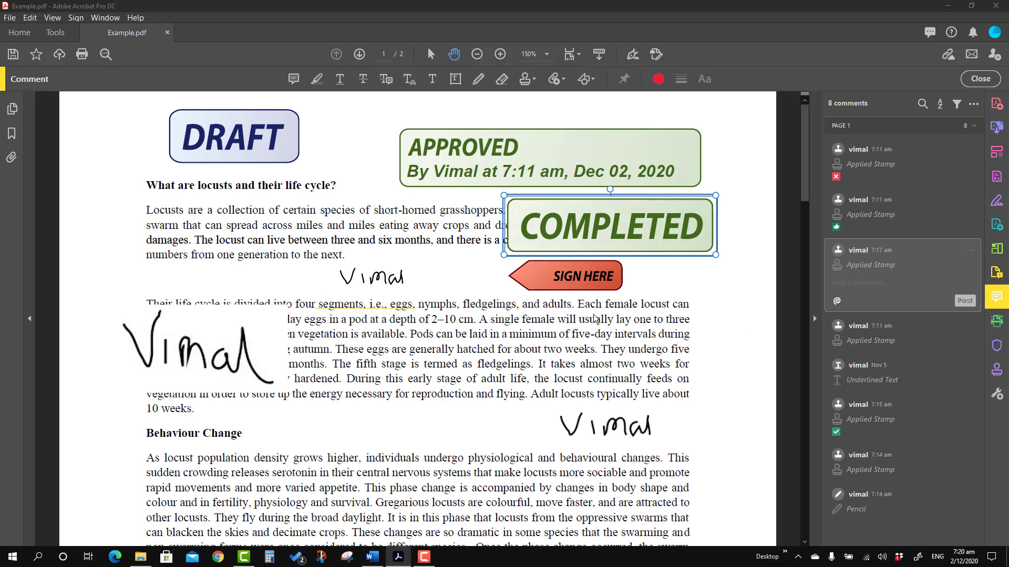
click(359, 298)
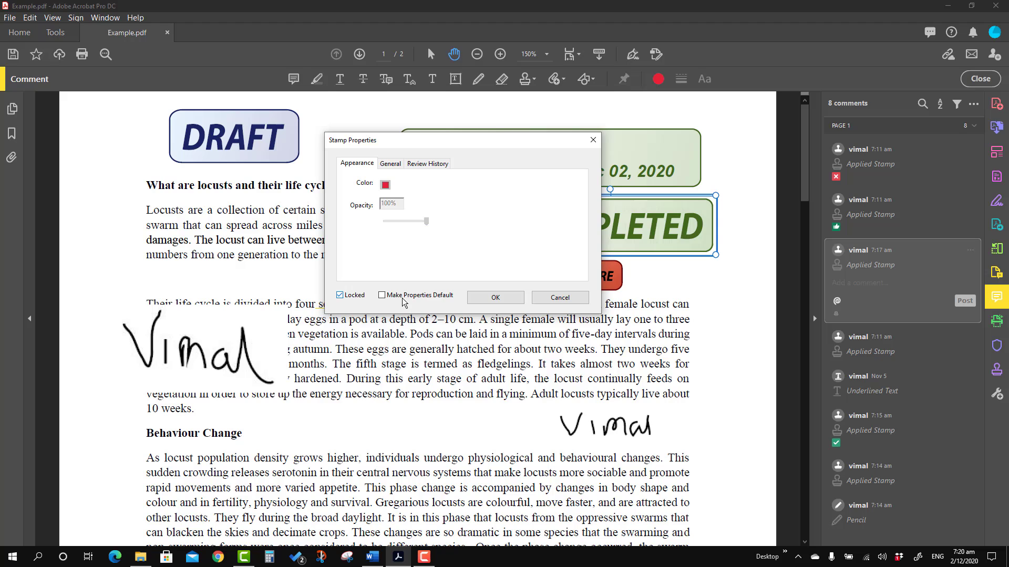
click(495, 297)
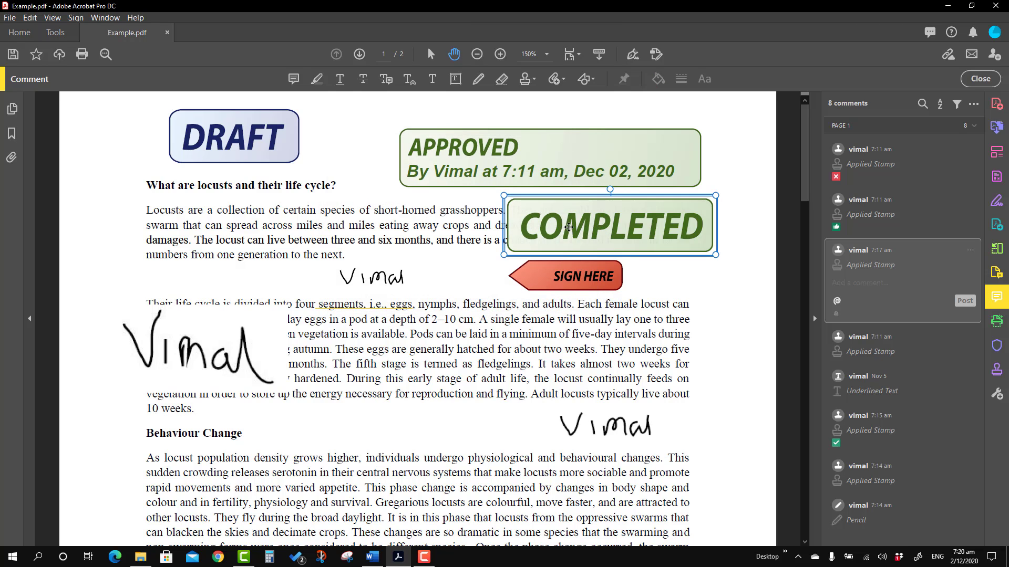
right_click(569, 228)
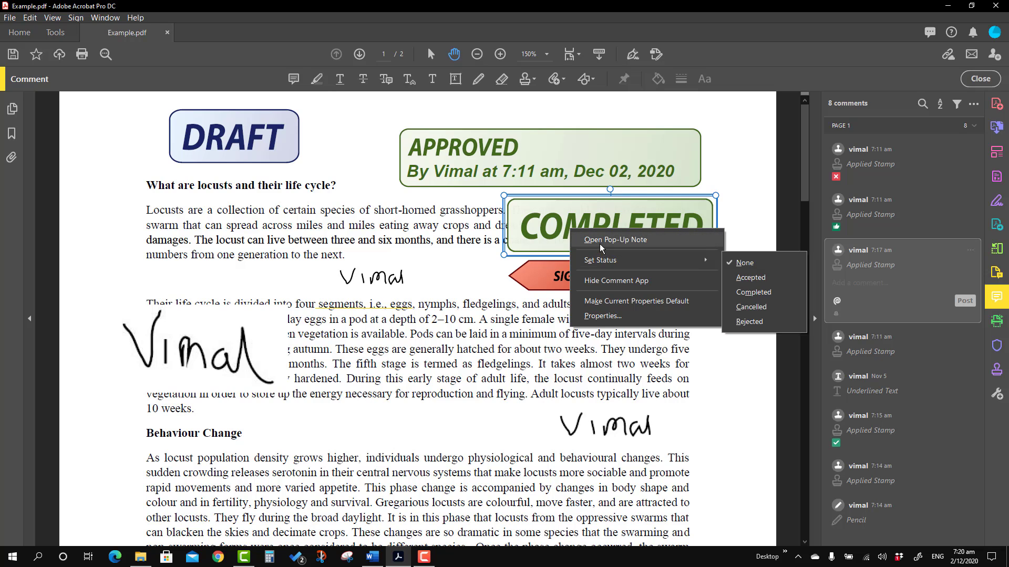
click(483, 321)
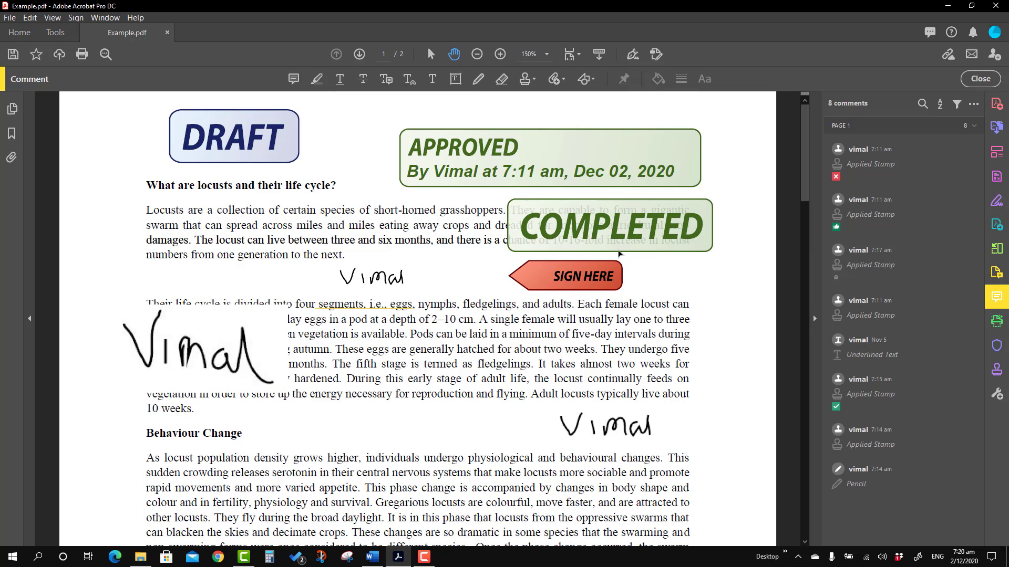
Step: Unlock the Completed stamp over the first paragraph through its stamp properties
click(625, 234)
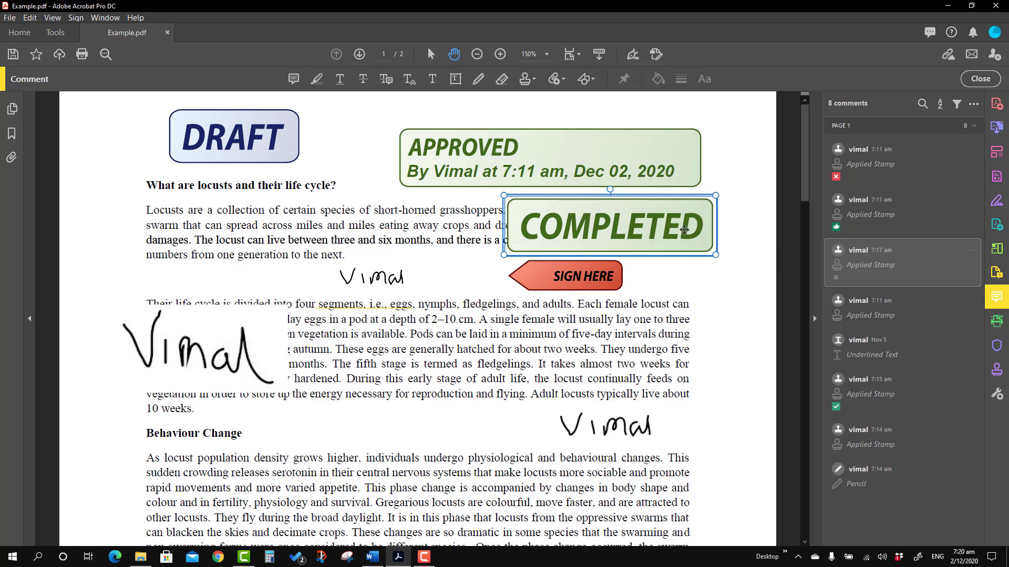
right_click(660, 245)
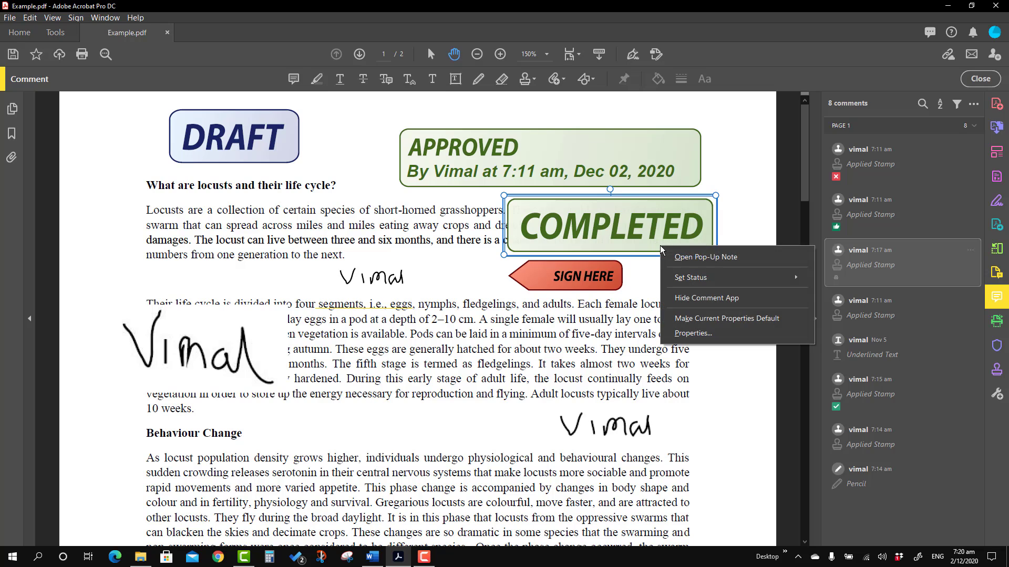
click(698, 332)
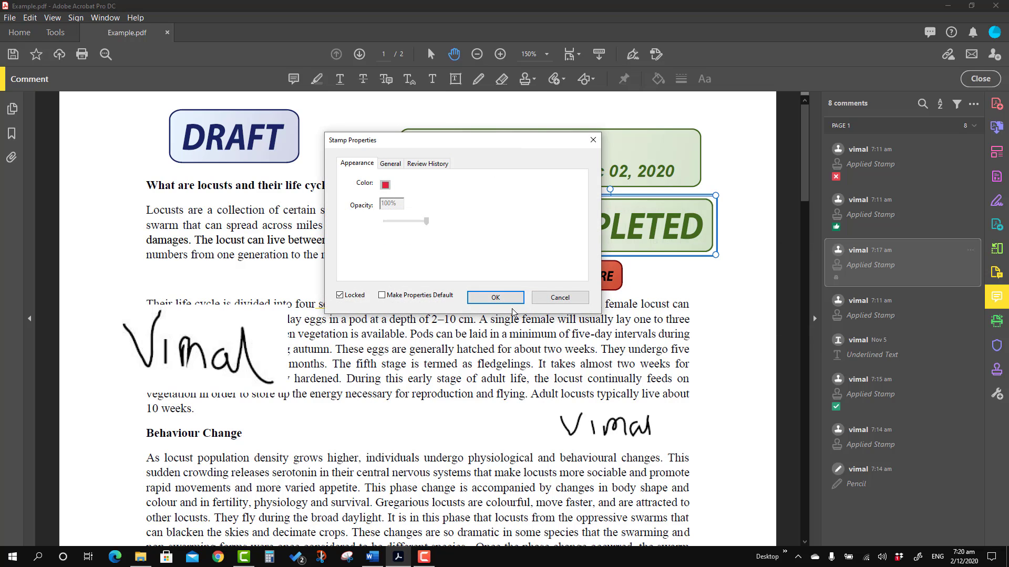
click(351, 296)
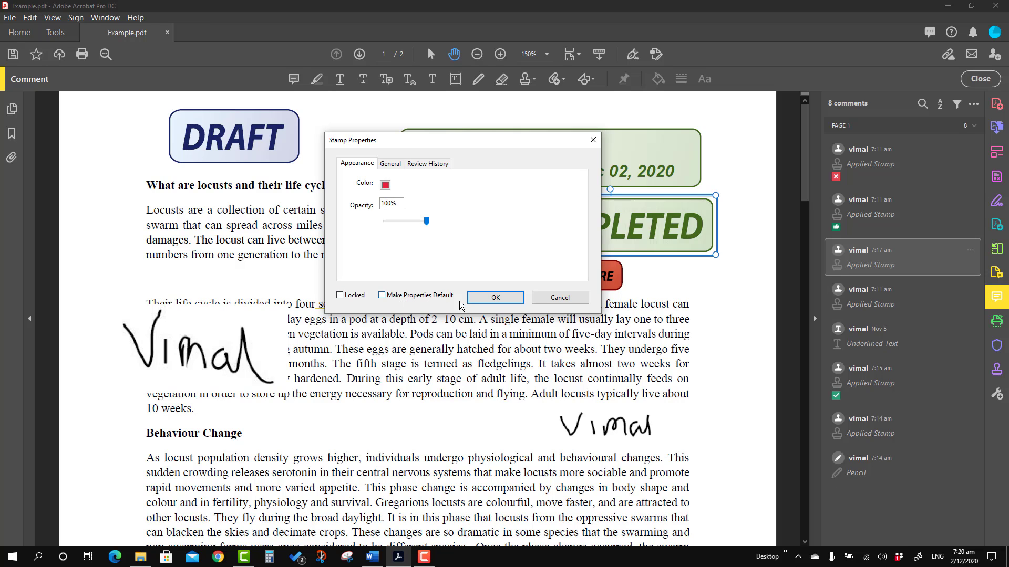
click(491, 303)
Step: Delete the Completed stamp over the first paragraph and select the Sign Here stamp
right_click(597, 243)
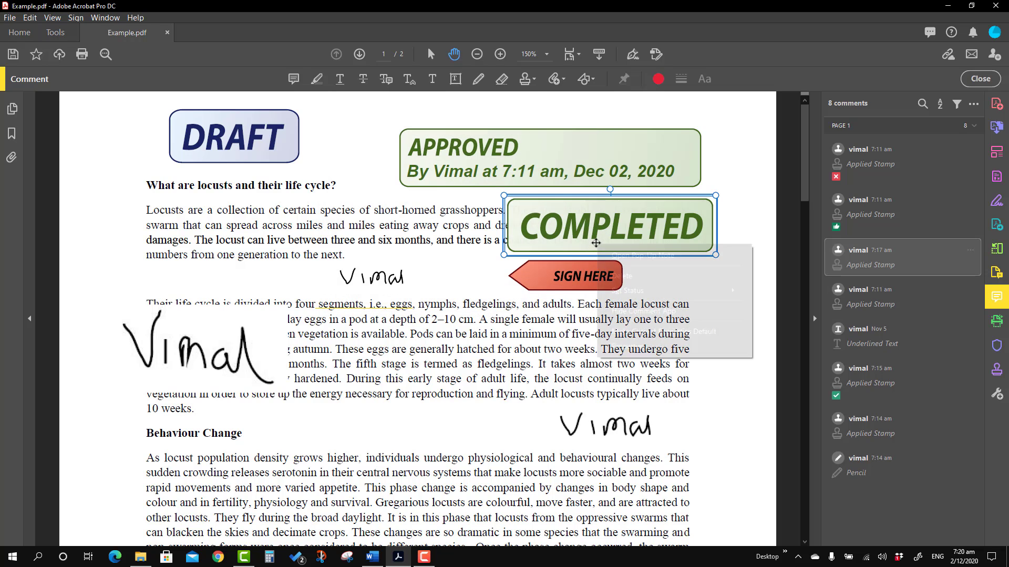
click(621, 275)
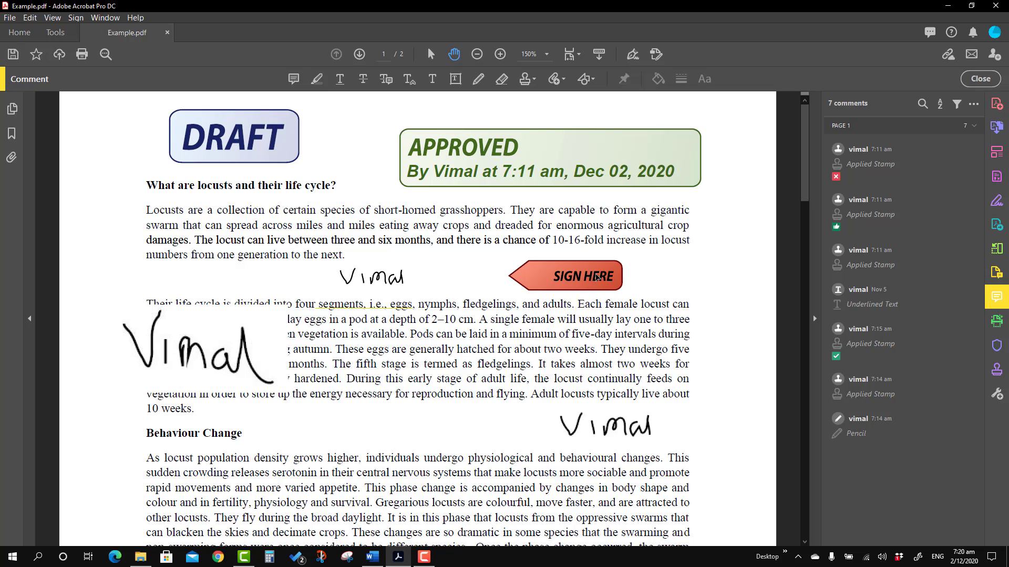
click(595, 274)
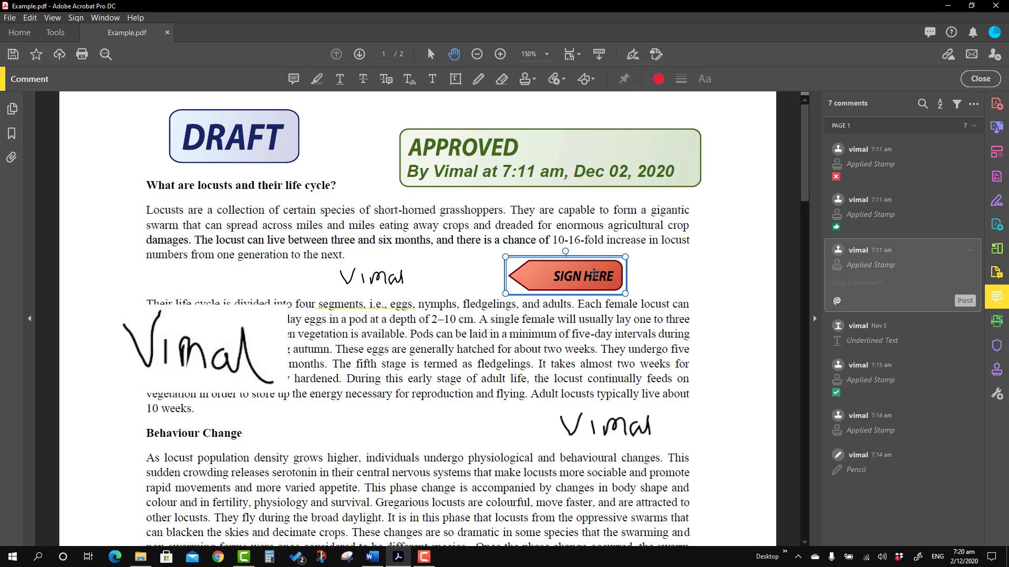